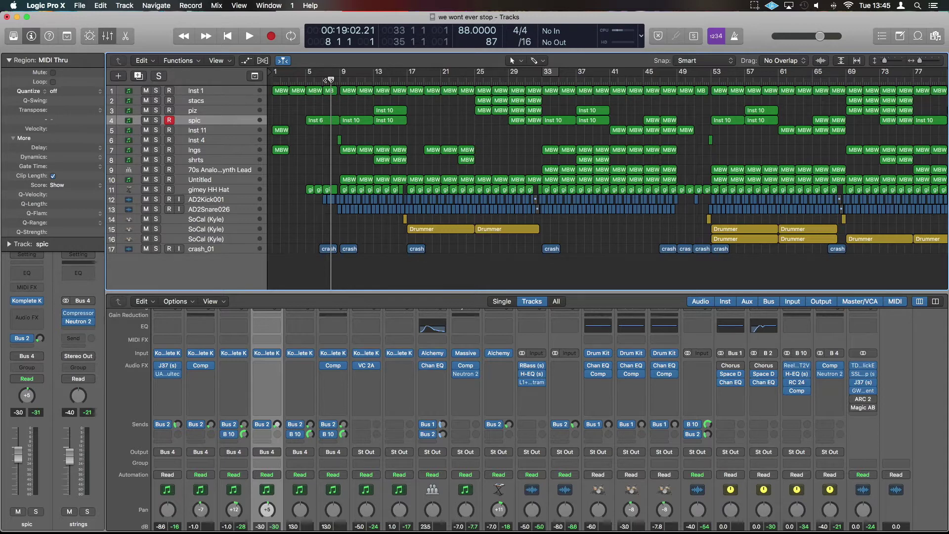
Cycle bars 9 to 25 and play the section, stopping near bar 12.
{"action": "left_click_drag", "start_coordinate": [341, 75], "coordinate": [477, 78]}
{"action": "key", "text": "space"}
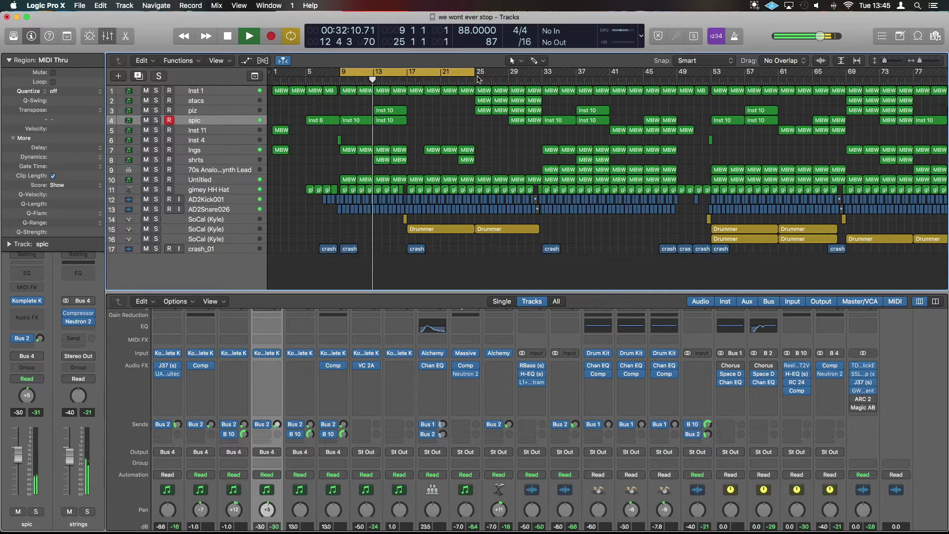
{"action": "key", "text": "space"}
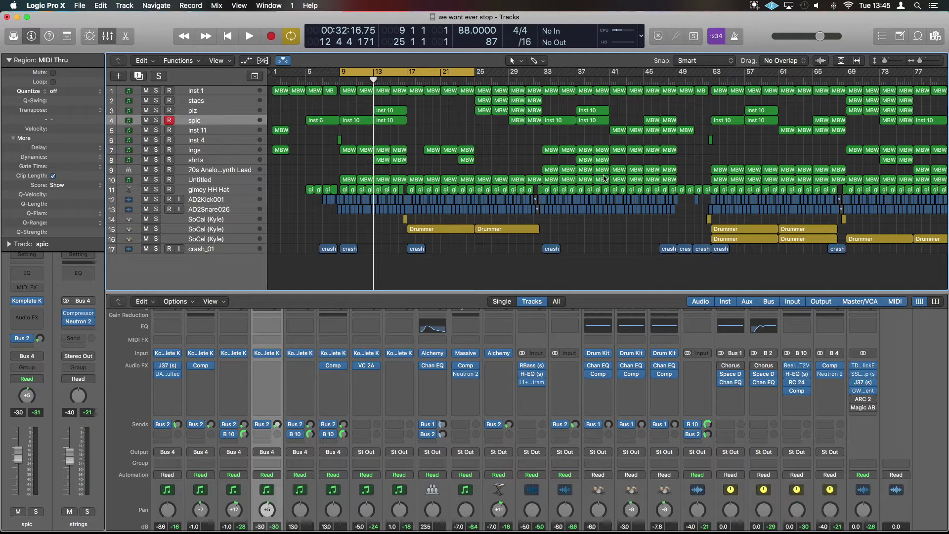
Turn Cycle off, set a new cycle over bars 37 to 41, and play that passage.
{"action": "left_click", "coordinate": [246, 172]}
{"action": "left_click", "coordinate": [232, 91], "text": "shift"}
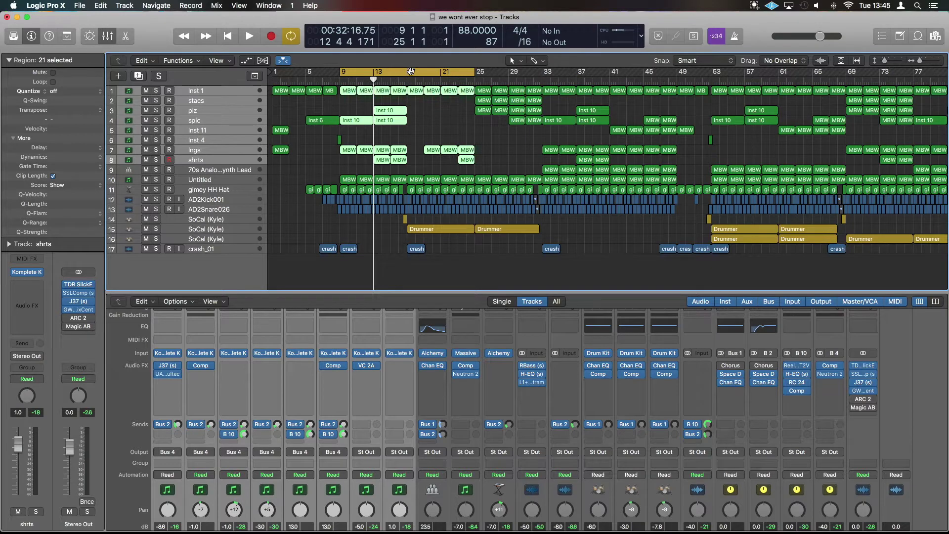
{"action": "key", "text": "c"}
{"action": "left_click", "coordinate": [511, 82]}
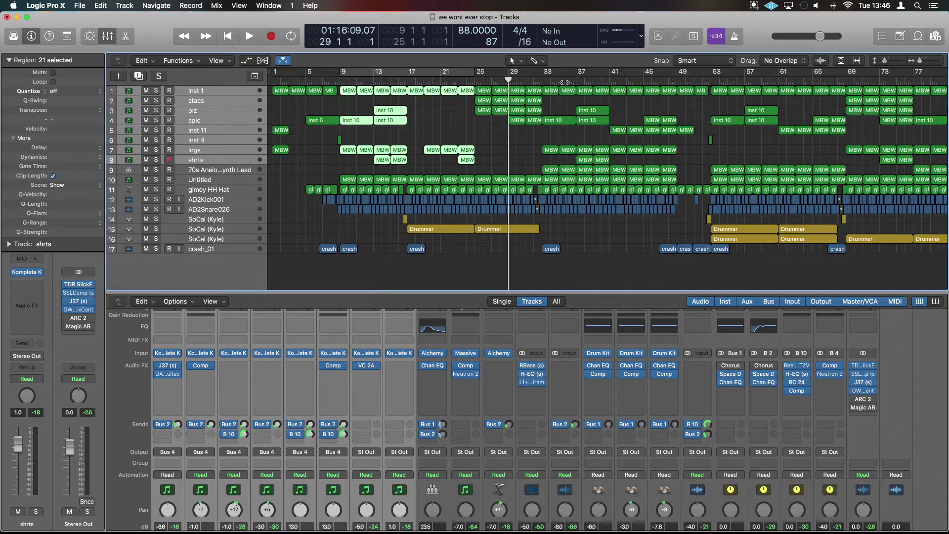
{"action": "left_click_drag", "start_coordinate": [577, 73], "coordinate": [609, 72]}
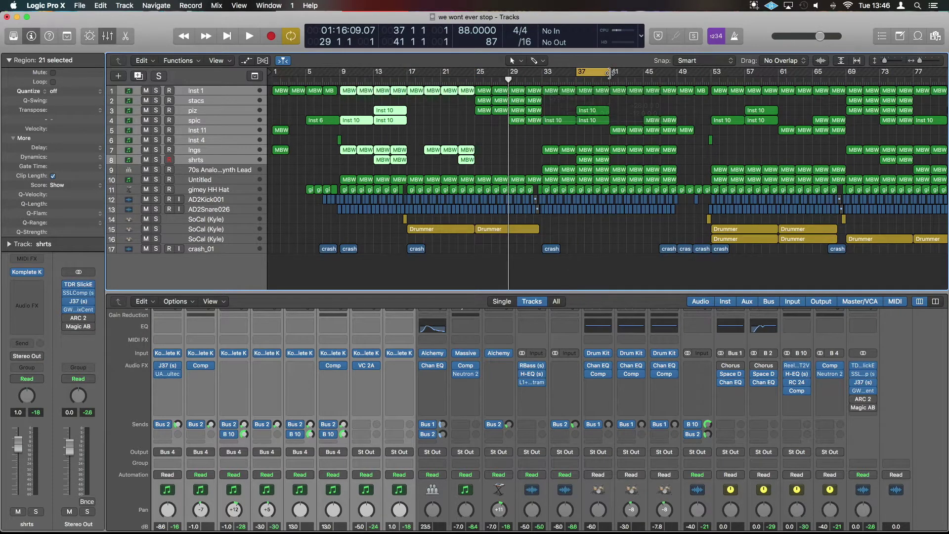
{"action": "key", "text": "space"}
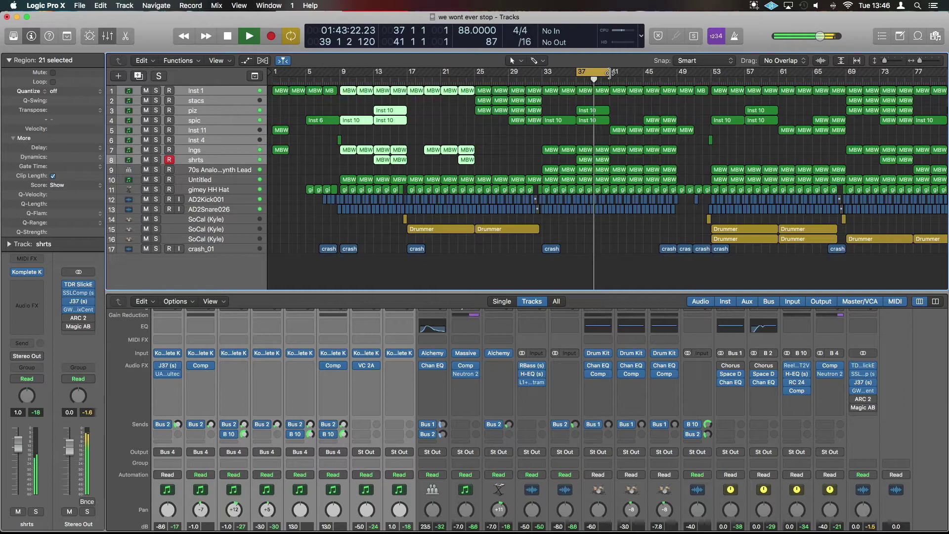
{"action": "key", "text": "space"}
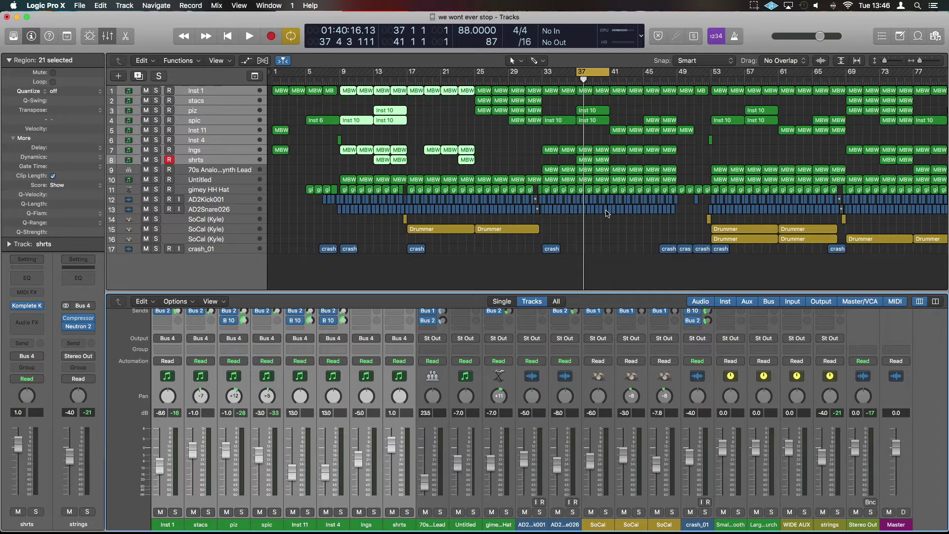
Solo the strings channel and play it, dragging the cycle back to start at bar 9.
{"action": "left_click", "coordinate": [839, 513]}
{"action": "key", "text": "space"}
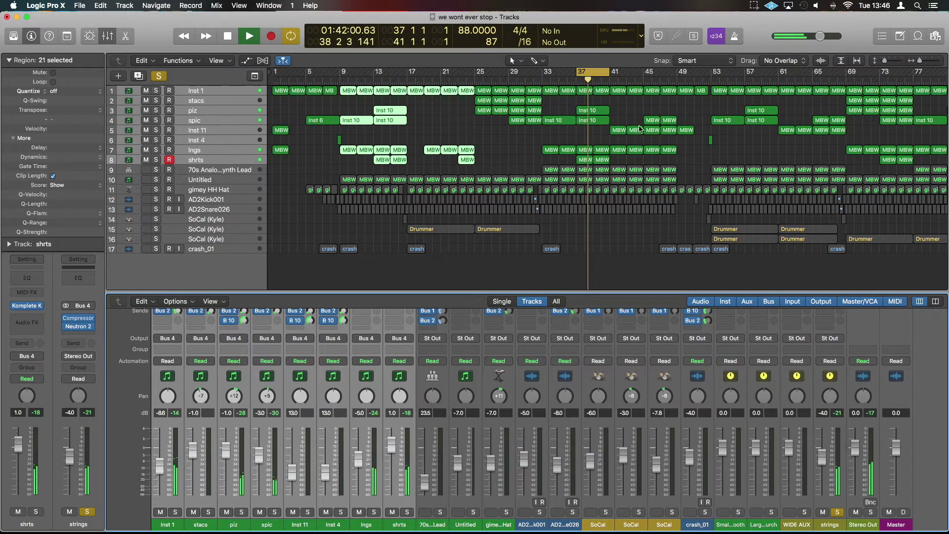
{"action": "left_click_drag", "start_coordinate": [593, 74], "coordinate": [474, 73]}
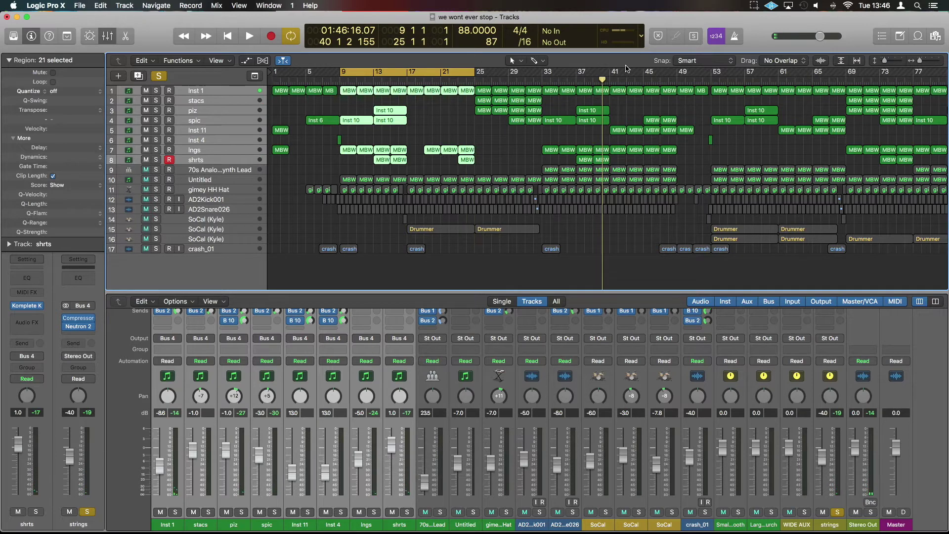
{"action": "key", "text": "space"}
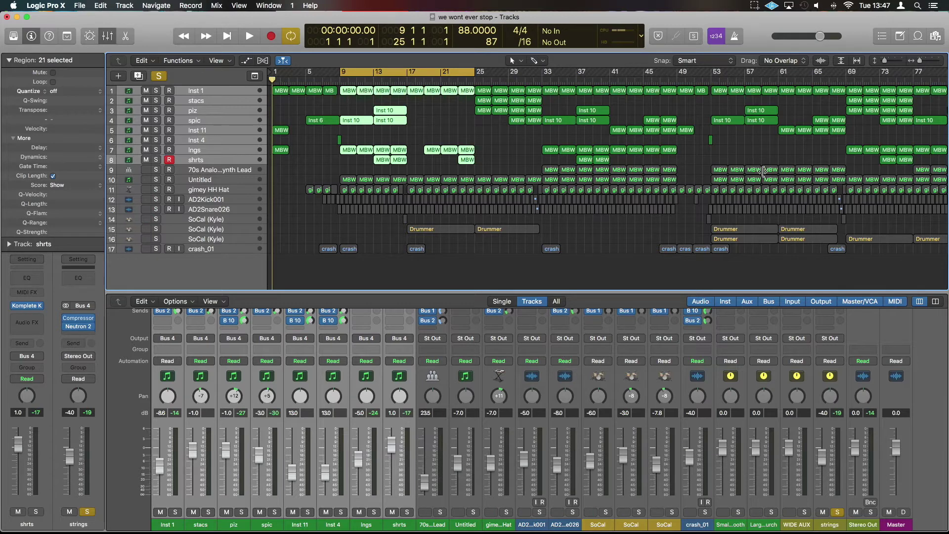
Play the bars 9–25 cycle again with soloed strings, stopping near bar 10.
{"action": "scroll", "coordinate": [840, 452], "scroll_direction": "up", "scroll_amount": 2}
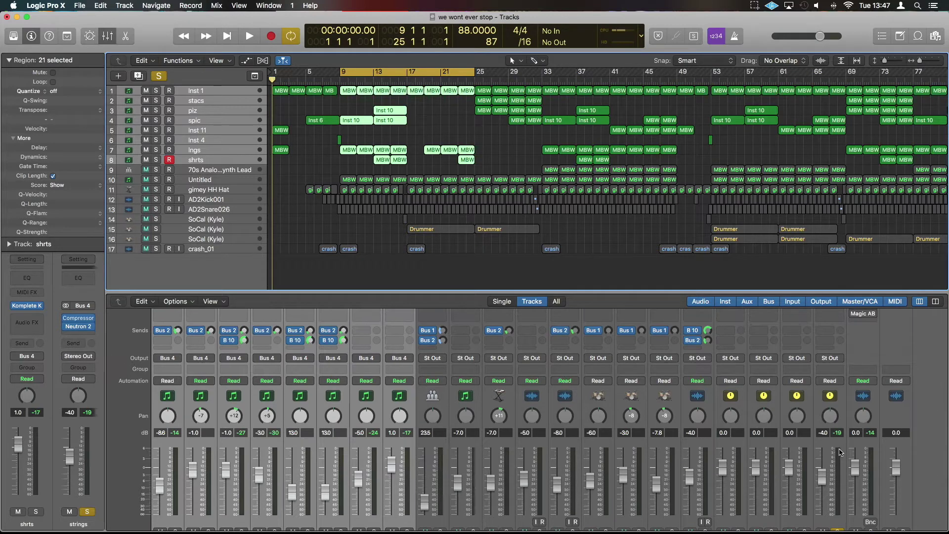
{"action": "key", "text": "space"}
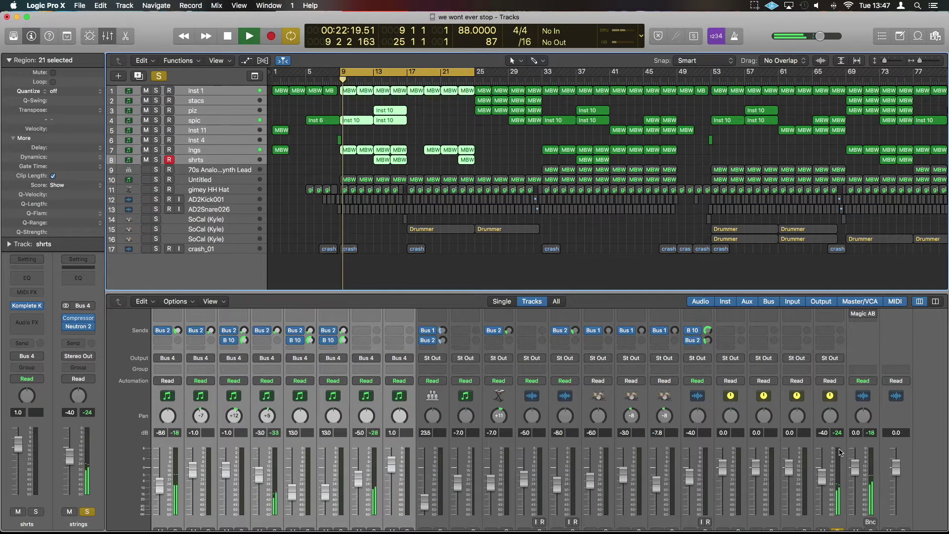
{"action": "key", "text": "space"}
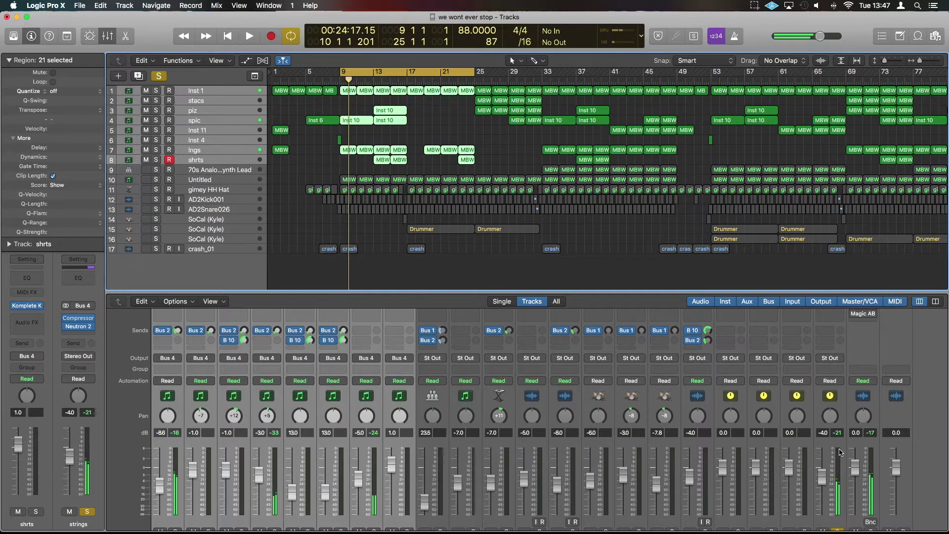
{"action": "scroll", "coordinate": [836, 495], "scroll_direction": "down", "scroll_amount": 2}
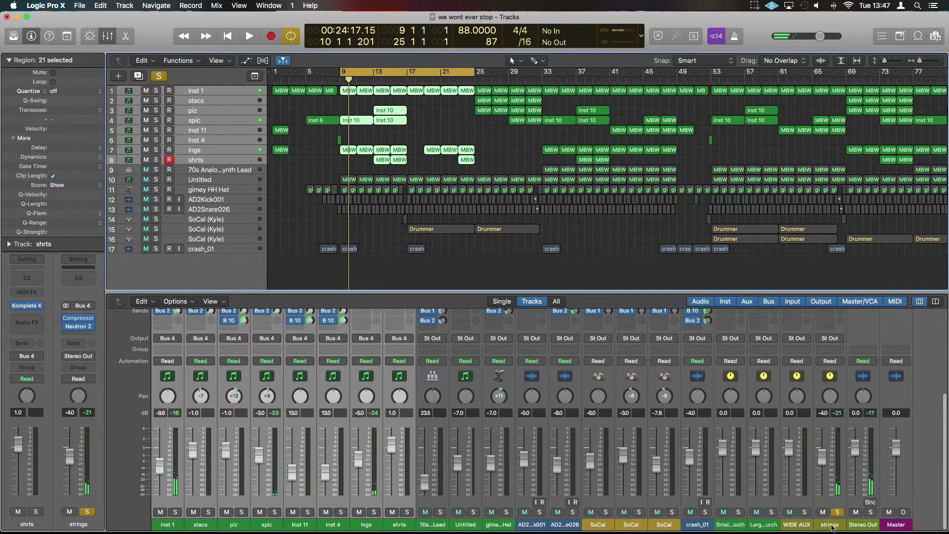
{"action": "left_click", "coordinate": [833, 520]}
{"action": "scroll", "coordinate": [842, 387], "scroll_direction": "up", "scroll_amount": 5}
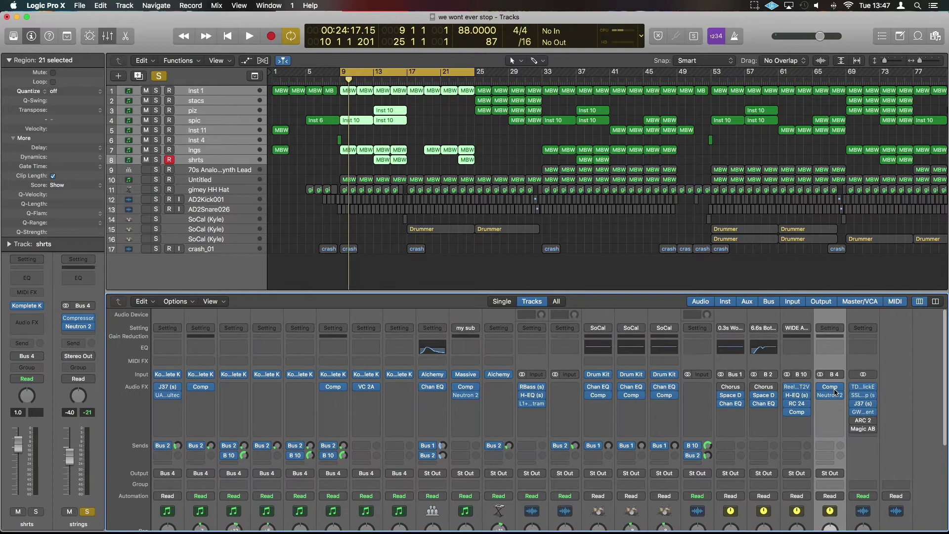
{"action": "mouse_move", "coordinate": [833, 390]}
{"action": "left_click", "coordinate": [833, 390]}
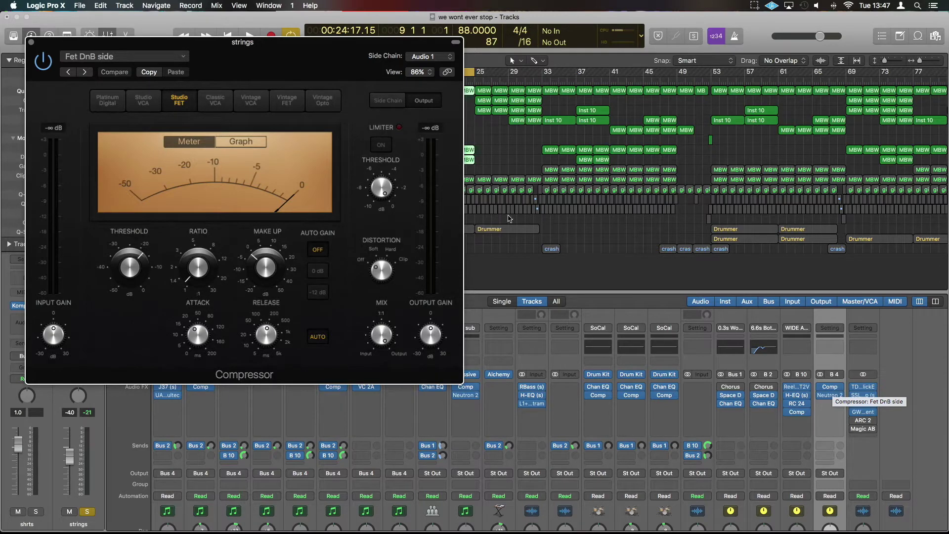
{"action": "left_click", "coordinate": [31, 42]}
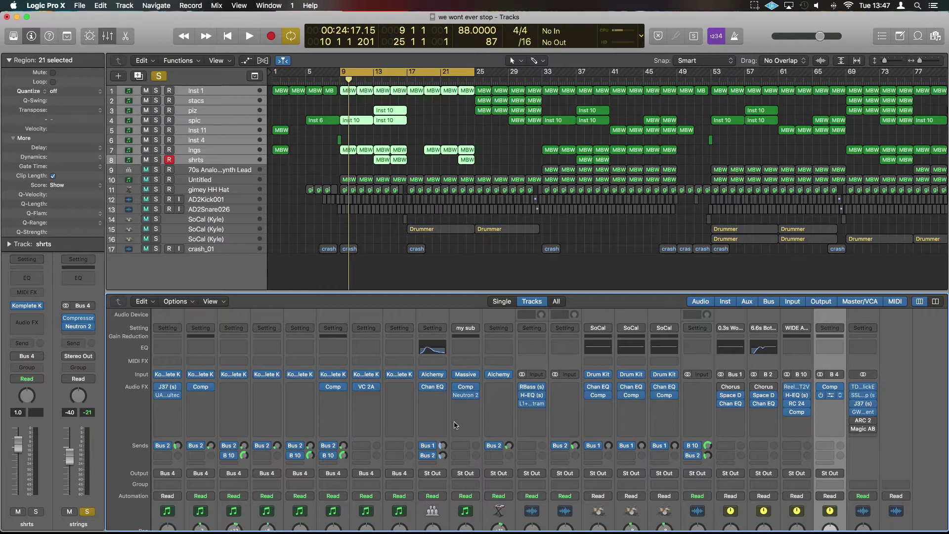
{"action": "scroll", "coordinate": [455, 425], "scroll_direction": "down", "scroll_amount": 1}
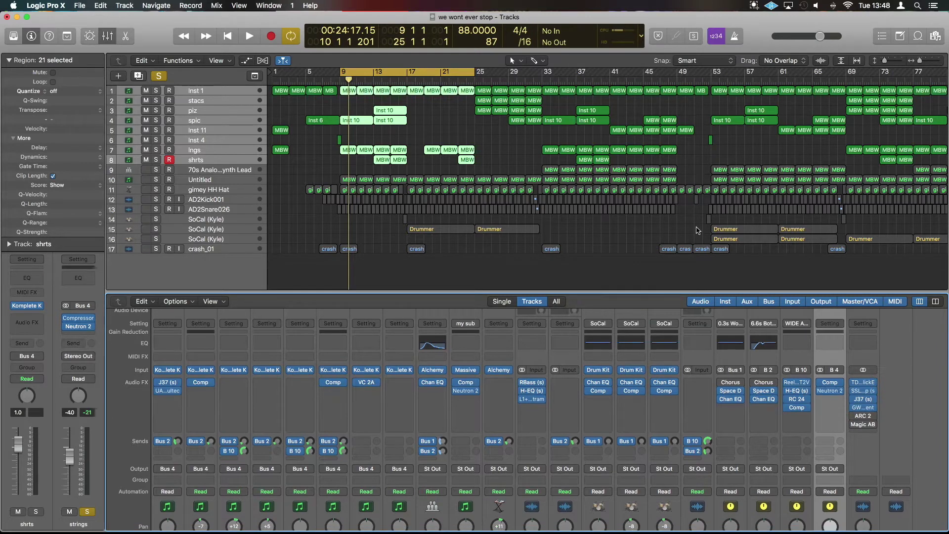
{"action": "scroll", "coordinate": [435, 376], "scroll_direction": "up", "scroll_amount": 1}
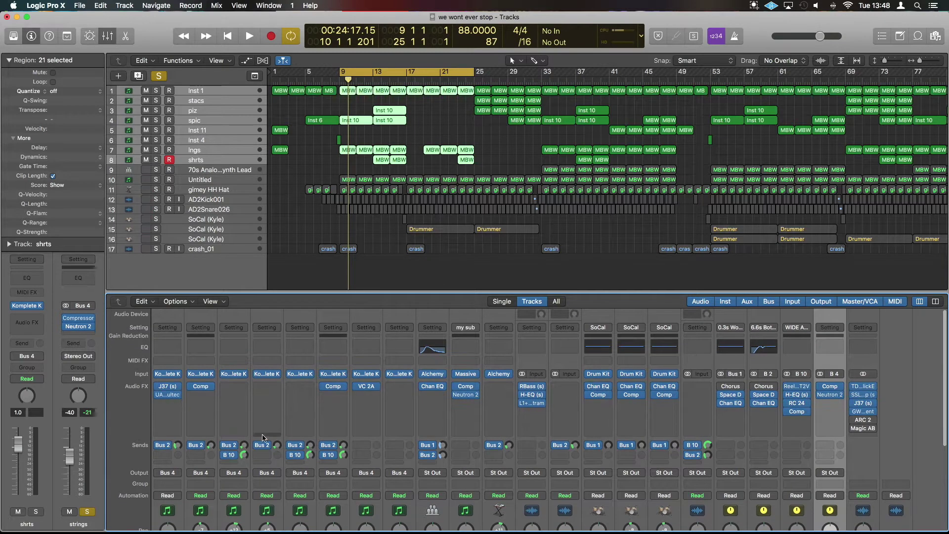
{"action": "scroll", "coordinate": [364, 427], "scroll_direction": "down", "scroll_amount": 5}
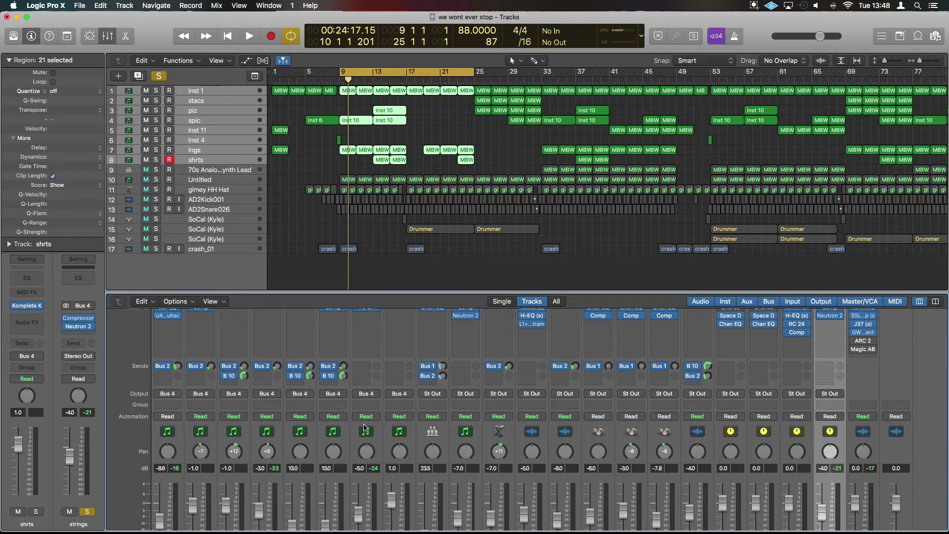
{"action": "scroll", "coordinate": [706, 381], "scroll_direction": "up", "scroll_amount": 1}
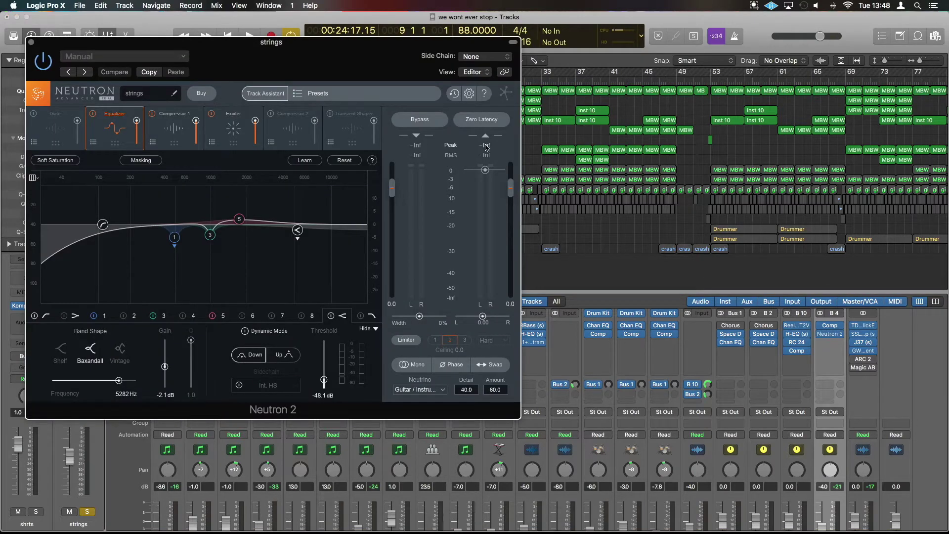
Duplicate the strings' Neutron 2 into the slot below it and play both instances.
{"action": "left_click_drag", "start_coordinate": [359, 62], "coordinate": [517, 88]}
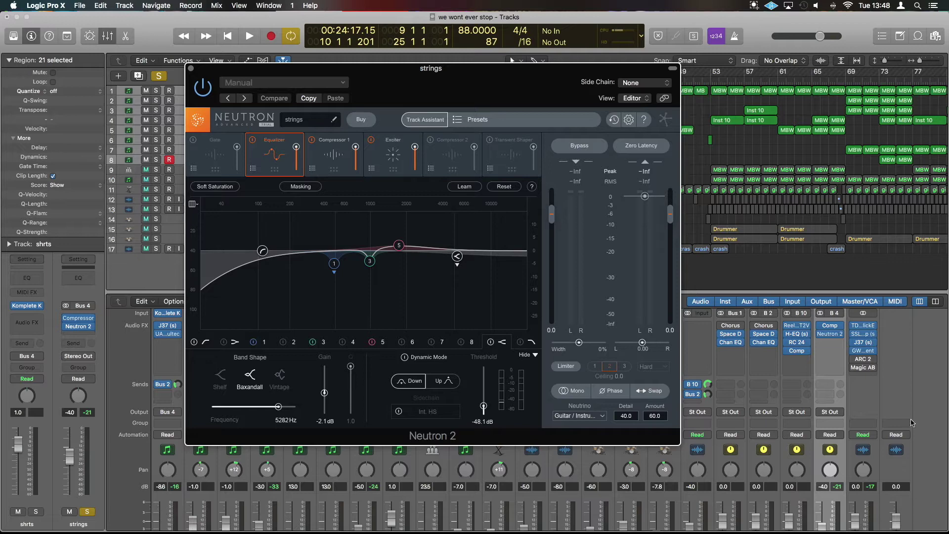
{"action": "left_click_drag", "start_coordinate": [830, 334], "coordinate": [830, 341]}
{"action": "left_click_drag", "start_coordinate": [832, 341], "coordinate": [833, 341]}
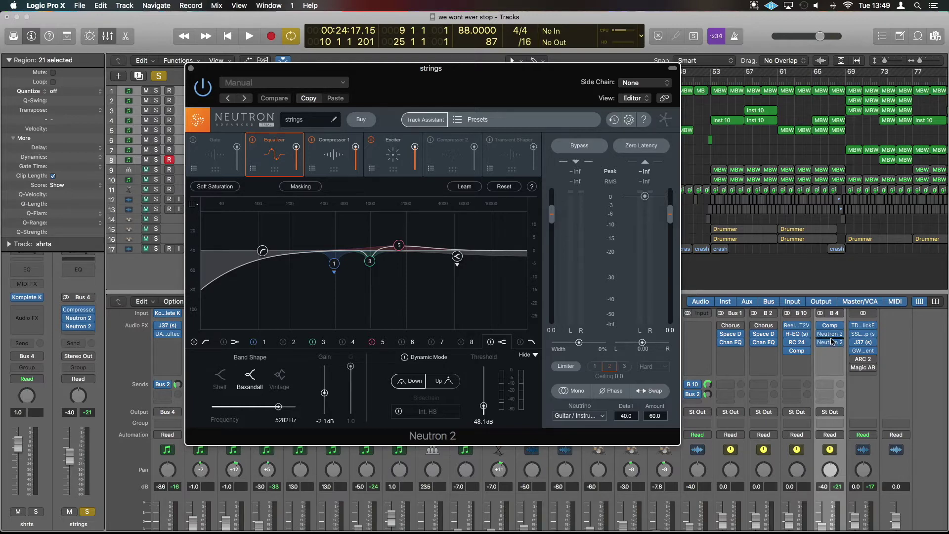
{"action": "mouse_move", "coordinate": [821, 344]}
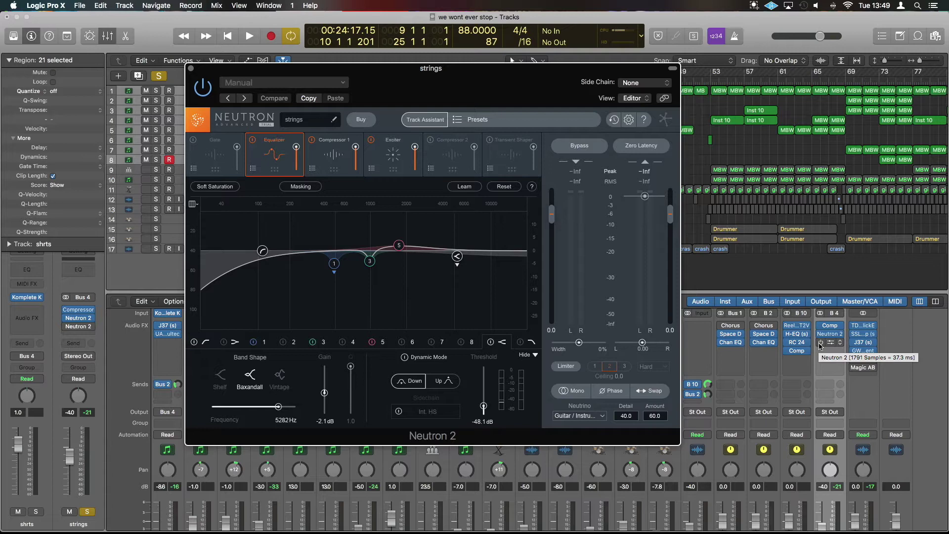
{"action": "key", "text": "space"}
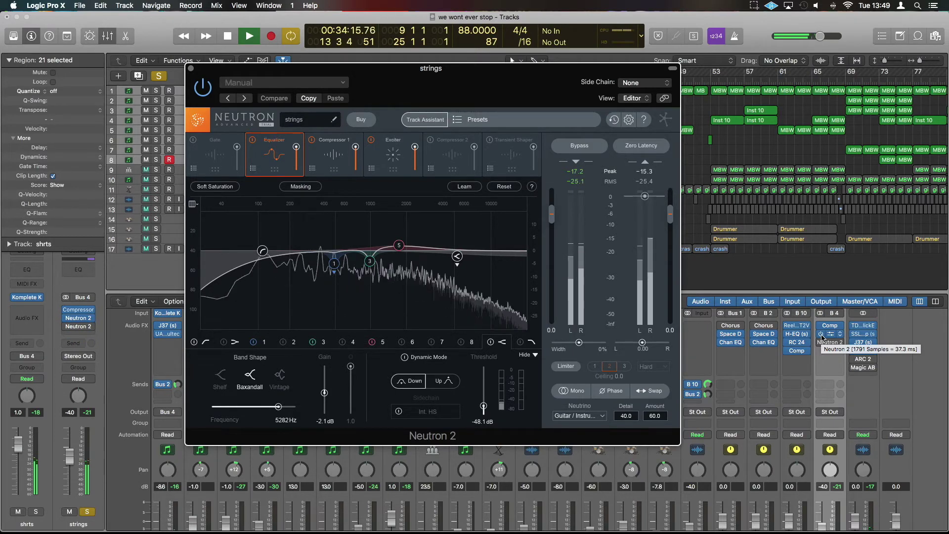
{"action": "key", "text": "space"}
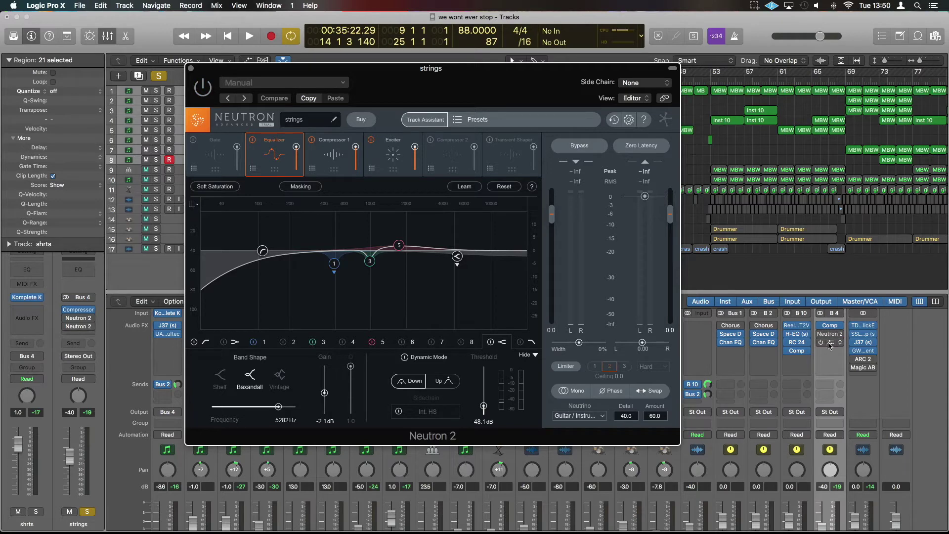
Open the second strings Neutron 2 and load its <Default> preset.
{"action": "left_click", "coordinate": [191, 68]}
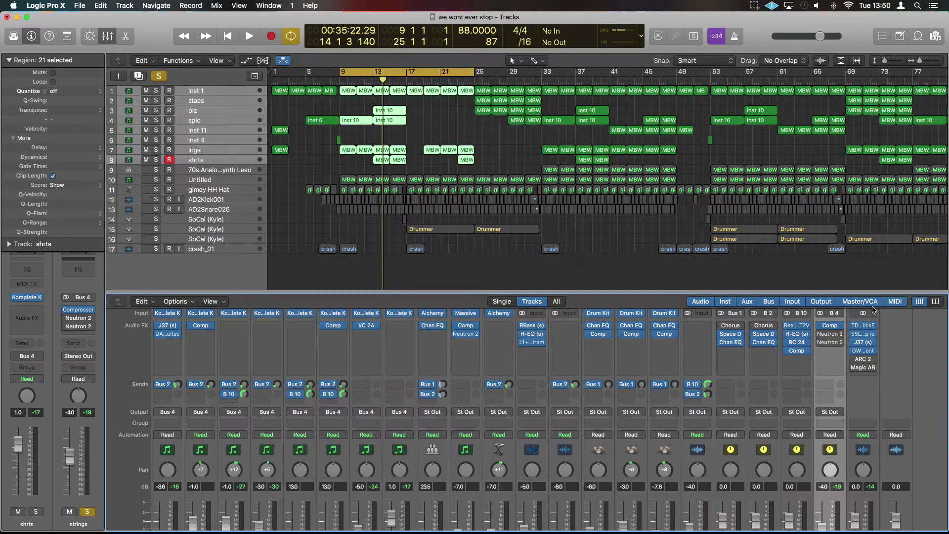
{"action": "left_click", "coordinate": [833, 344]}
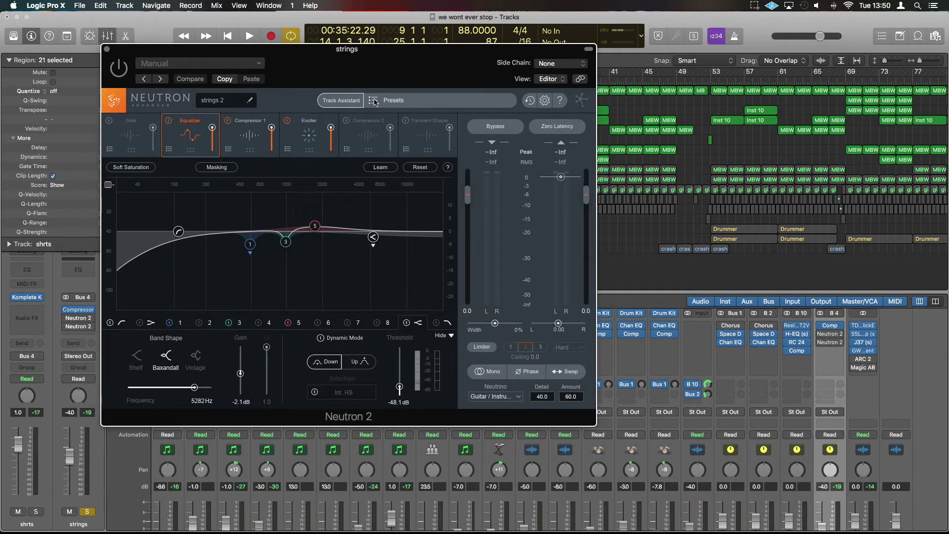
{"action": "left_click", "coordinate": [376, 100]}
{"action": "left_click", "coordinate": [90, 309]}
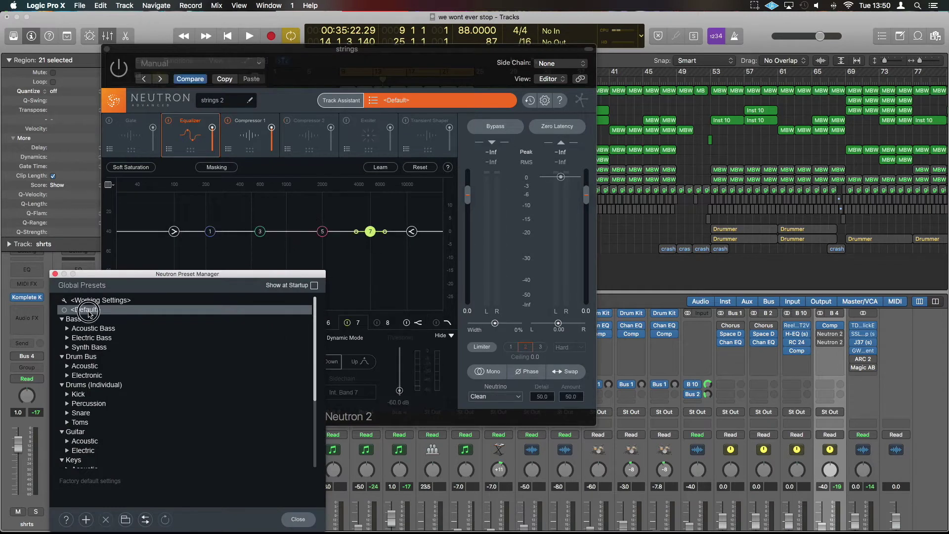
{"action": "left_click", "coordinate": [54, 275]}
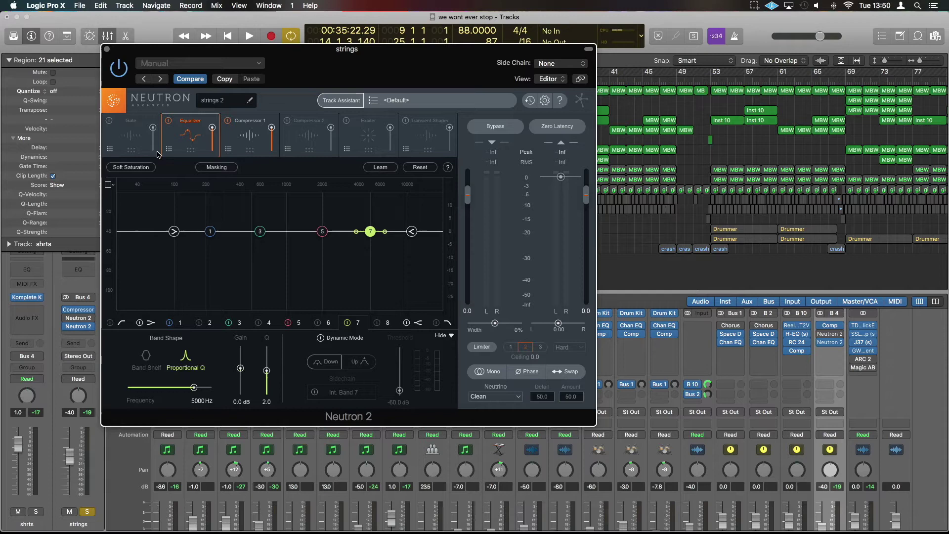
Run Track Assistant with Other, Warm, Low intensity on playback and accept the result.
{"action": "left_click", "coordinate": [342, 104]}
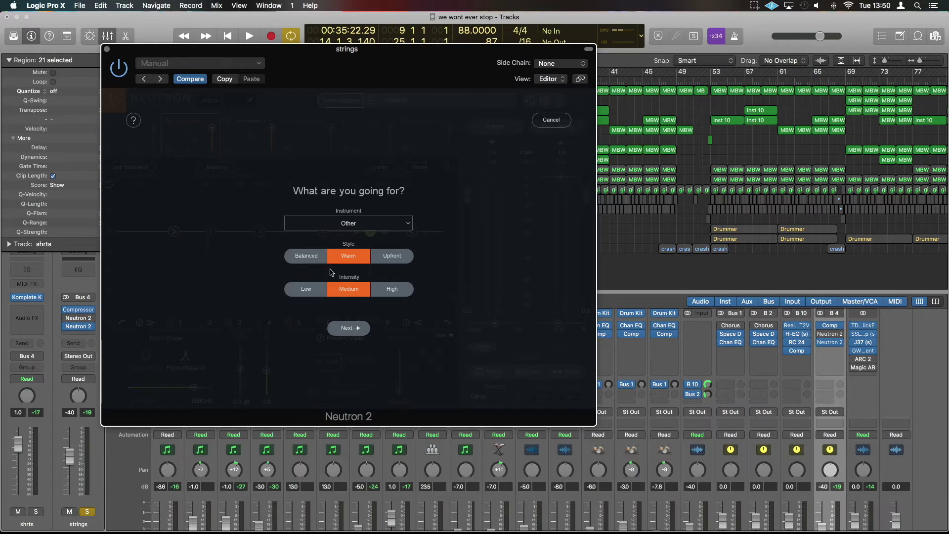
{"action": "left_click", "coordinate": [307, 290]}
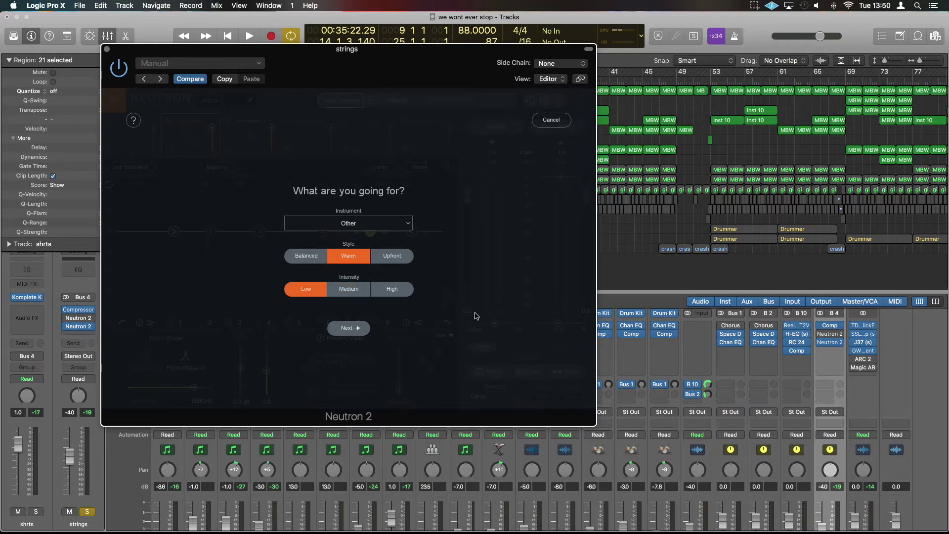
{"action": "left_click", "coordinate": [361, 223]}
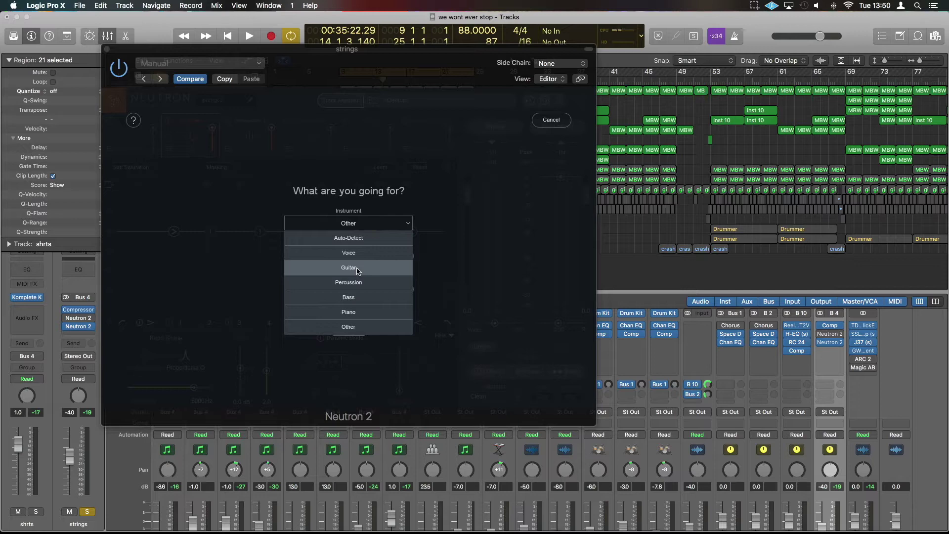
{"action": "left_click", "coordinate": [368, 327]}
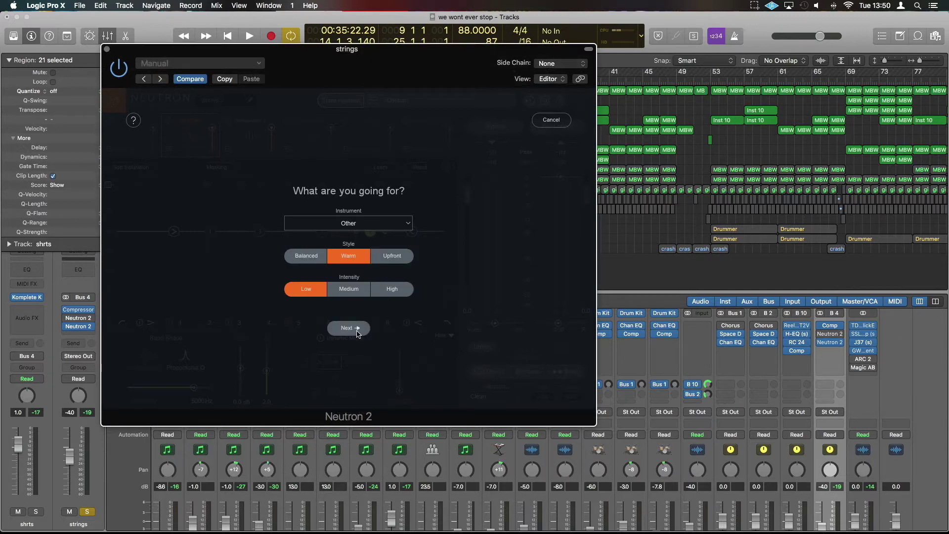
{"action": "left_click_drag", "start_coordinate": [385, 58], "coordinate": [613, 65]}
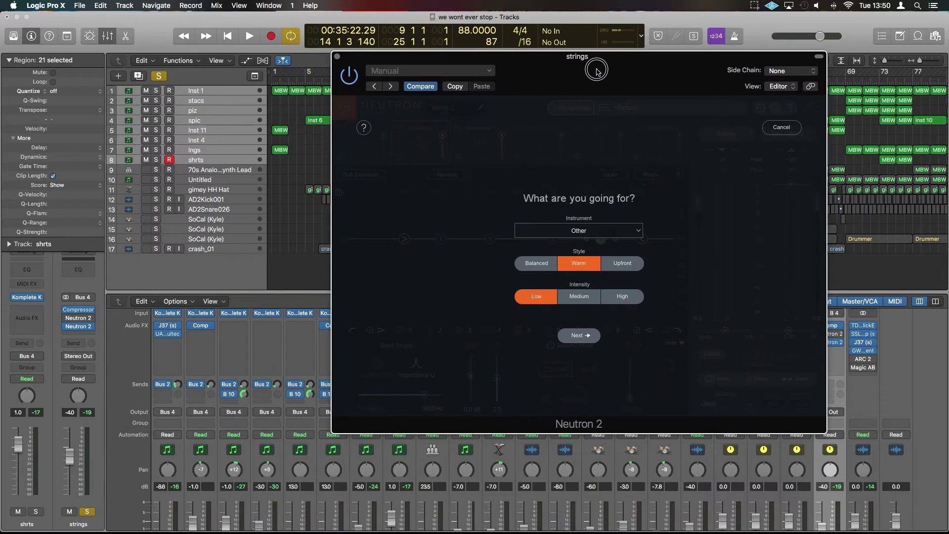
{"action": "key", "text": "space"}
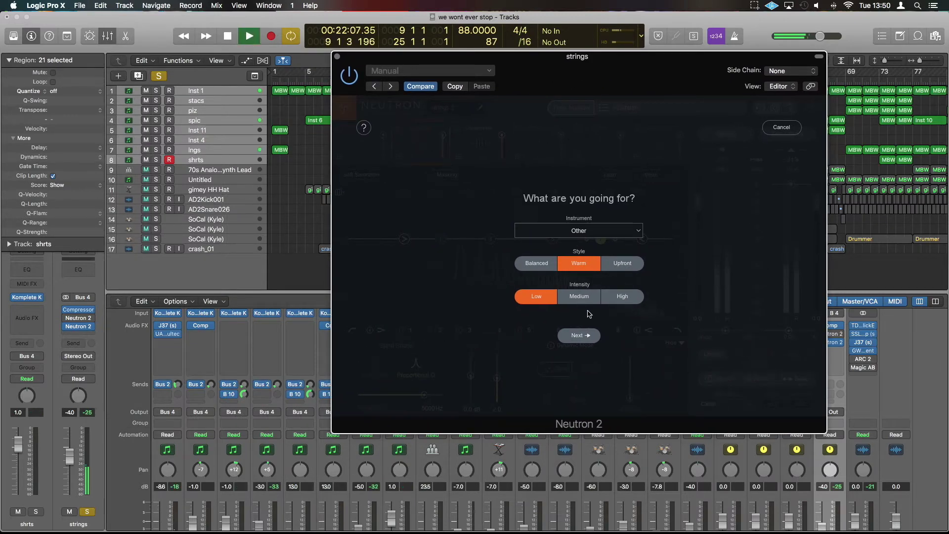
{"action": "left_click", "coordinate": [580, 335]}
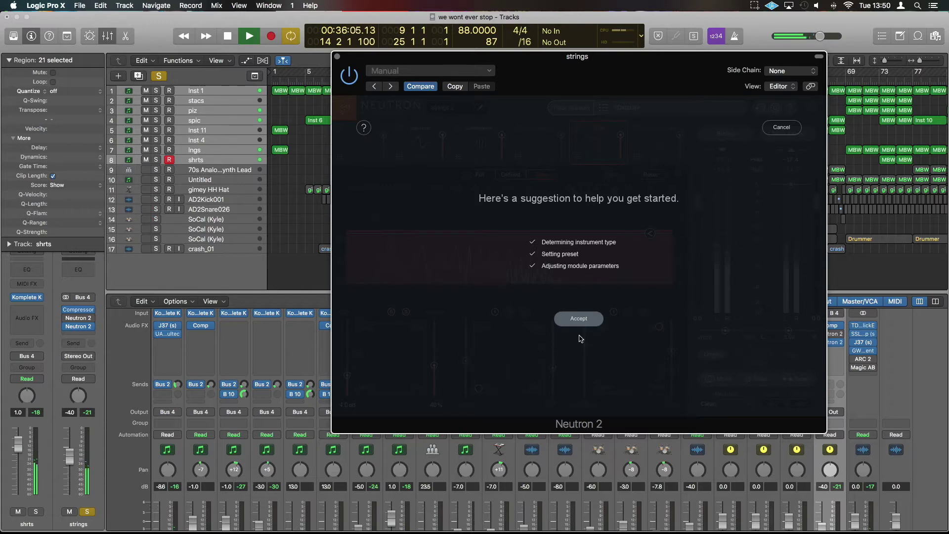
{"action": "left_click", "coordinate": [583, 320]}
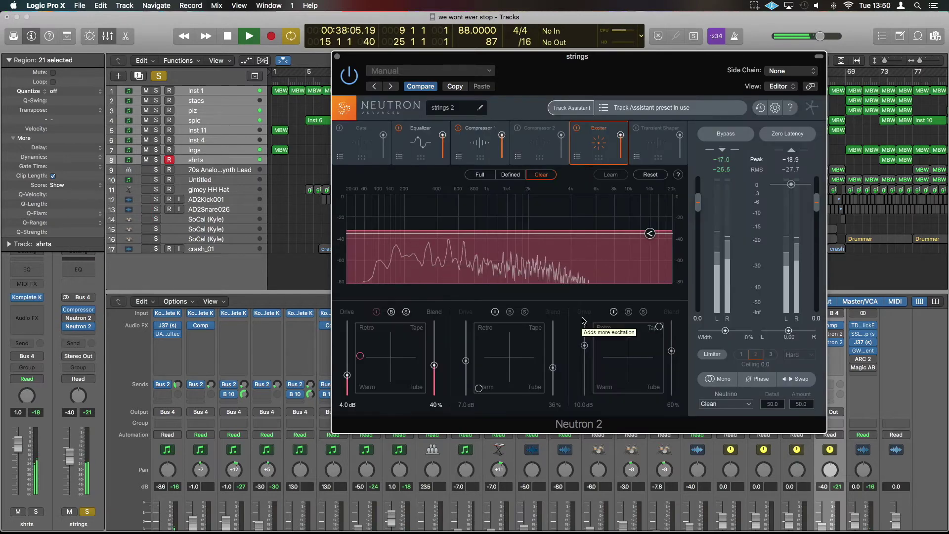
{"action": "key", "text": "space"}
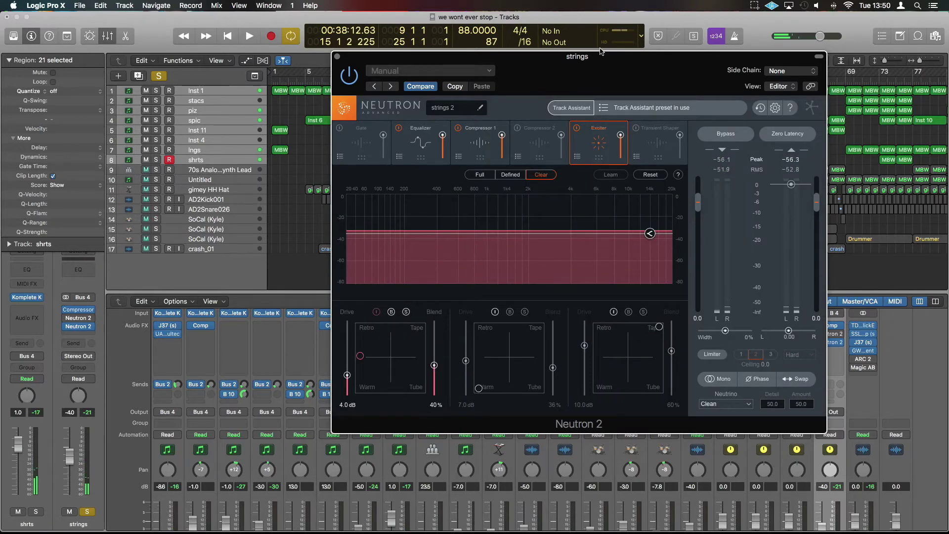
Move the Exciter module ahead of Compressor 2, directly after Compressor 1.
{"action": "left_click", "coordinate": [615, 63]}
{"action": "left_click_drag", "start_coordinate": [615, 64], "coordinate": [572, 64]}
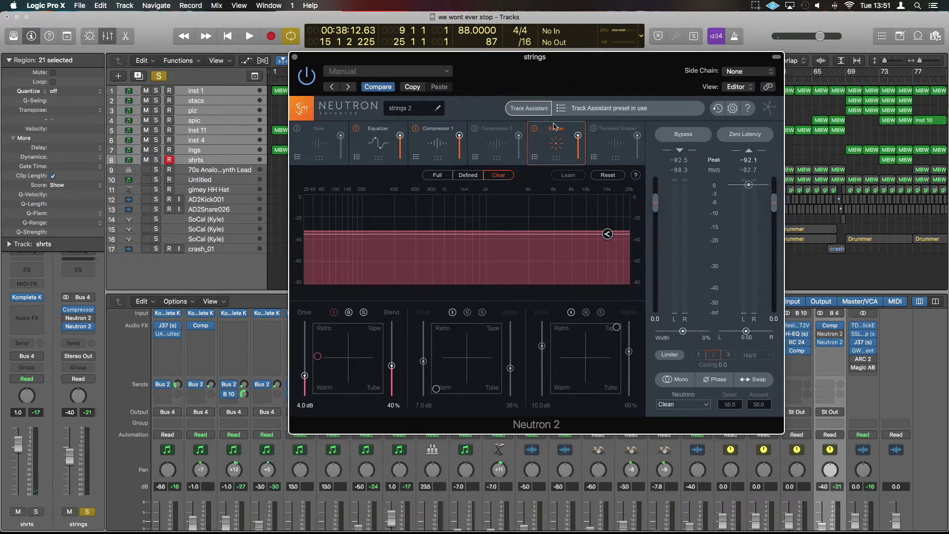
{"action": "left_click_drag", "start_coordinate": [557, 129], "coordinate": [497, 125]}
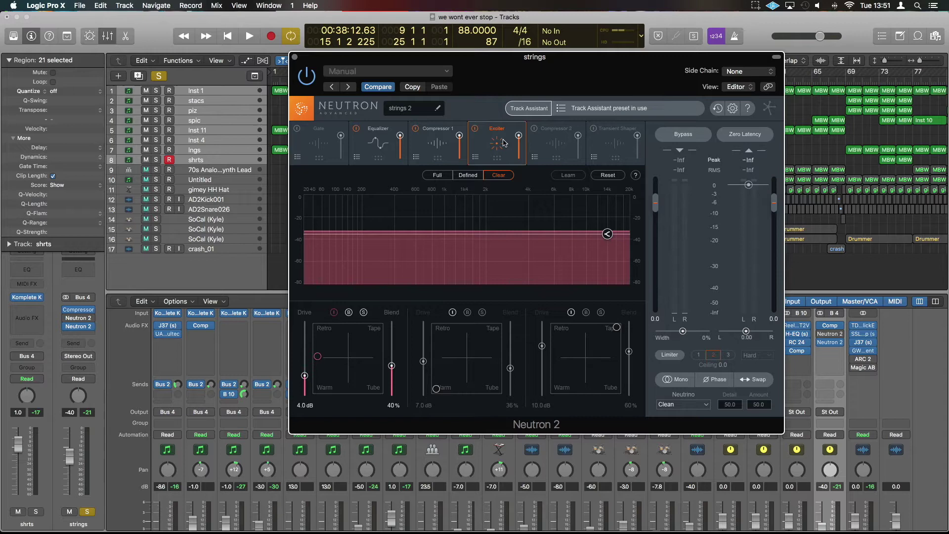
Show the Equalizer's band 4, a dynamic -4 dB cut at 492 Hz, during playback.
{"action": "left_click", "coordinate": [383, 131]}
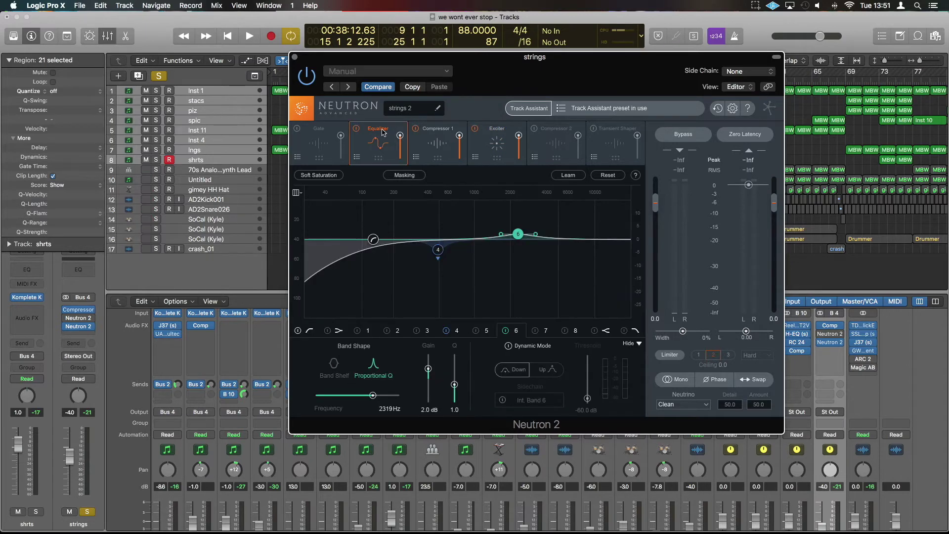
{"action": "left_click", "coordinate": [438, 250]}
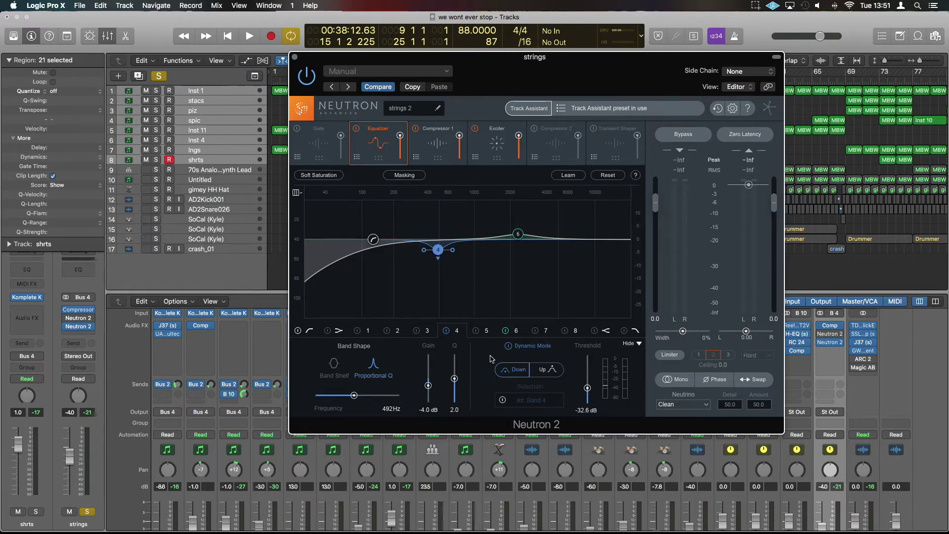
{"action": "key", "text": "space"}
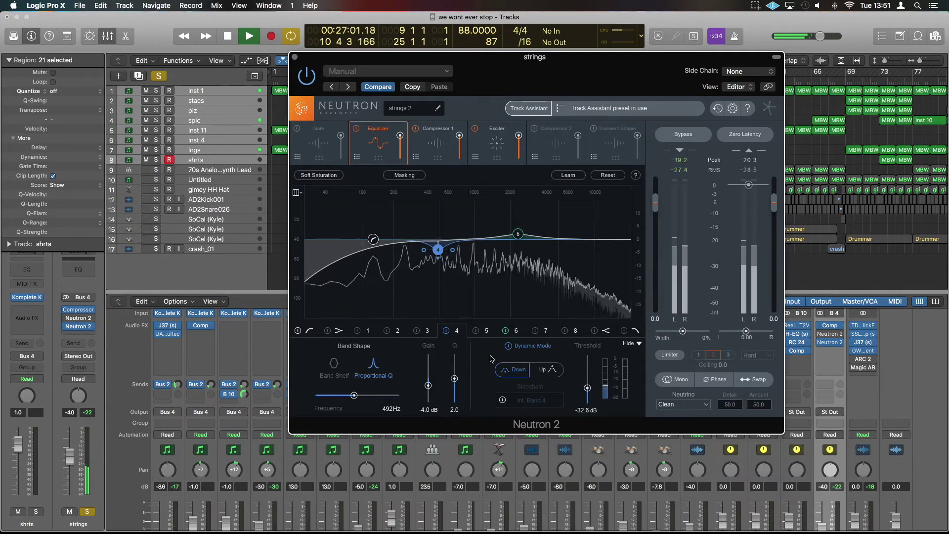
{"action": "left_click_drag", "start_coordinate": [494, 57], "coordinate": [358, 57]}
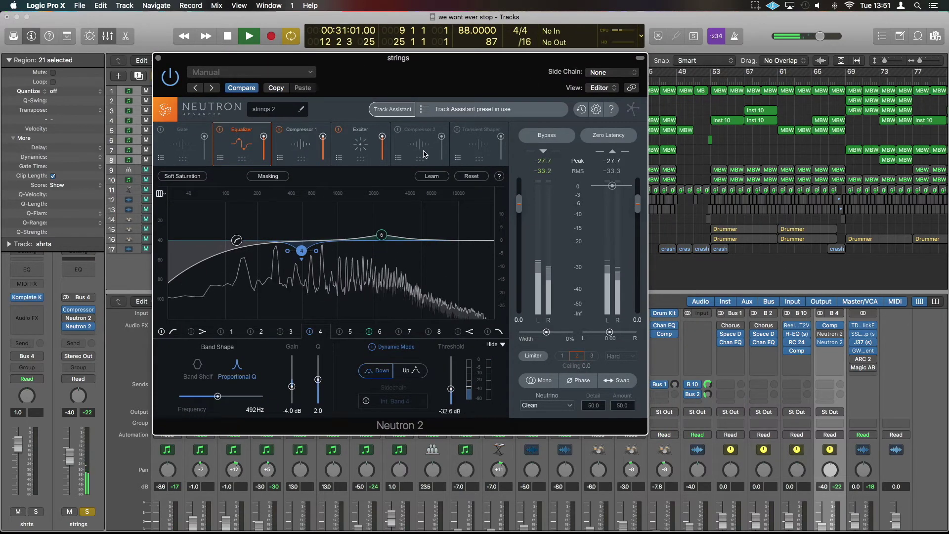
Show the first Neutron's Compressor 1 and audition it during playback.
{"action": "key", "text": "space"}
{"action": "left_click", "coordinate": [295, 131]}
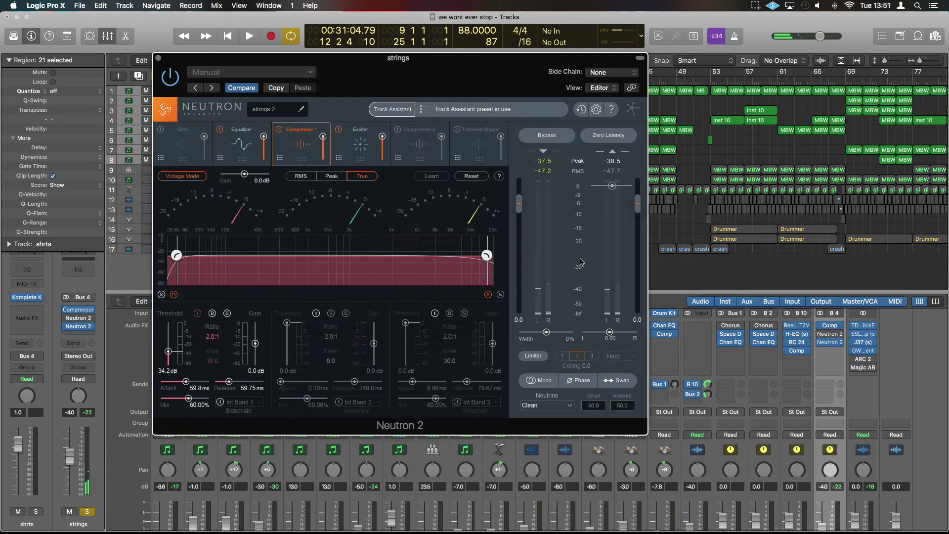
{"action": "key", "text": "space"}
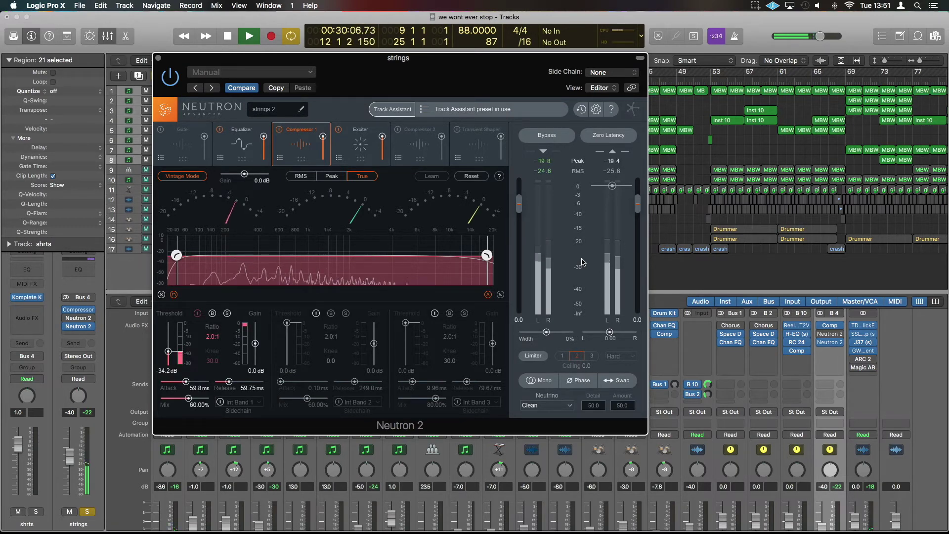
{"action": "key", "text": "space"}
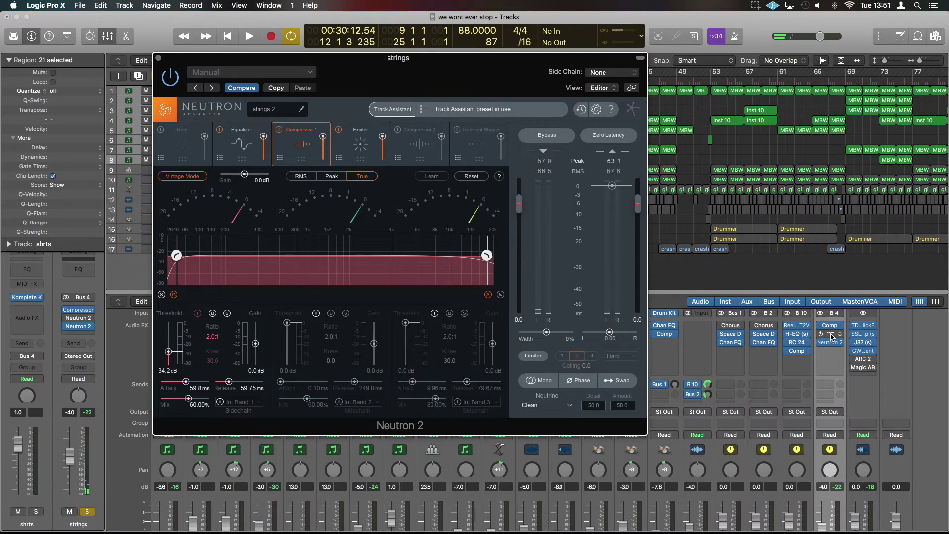
Open the second Neutron beside the first, showing its Compressor 1, and compare during playback.
{"action": "left_click", "coordinate": [832, 336]}
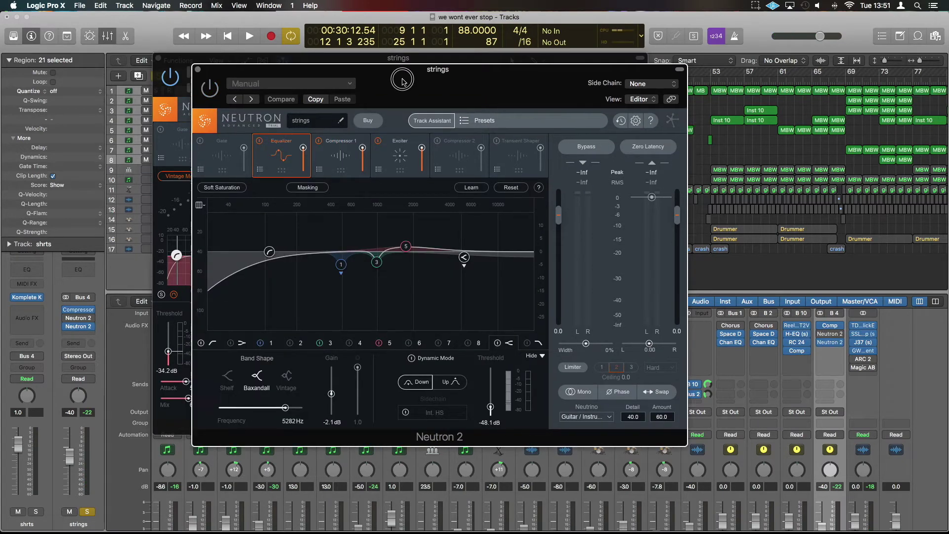
{"action": "left_click_drag", "start_coordinate": [393, 76], "coordinate": [633, 66]}
{"action": "left_click", "coordinate": [574, 131]}
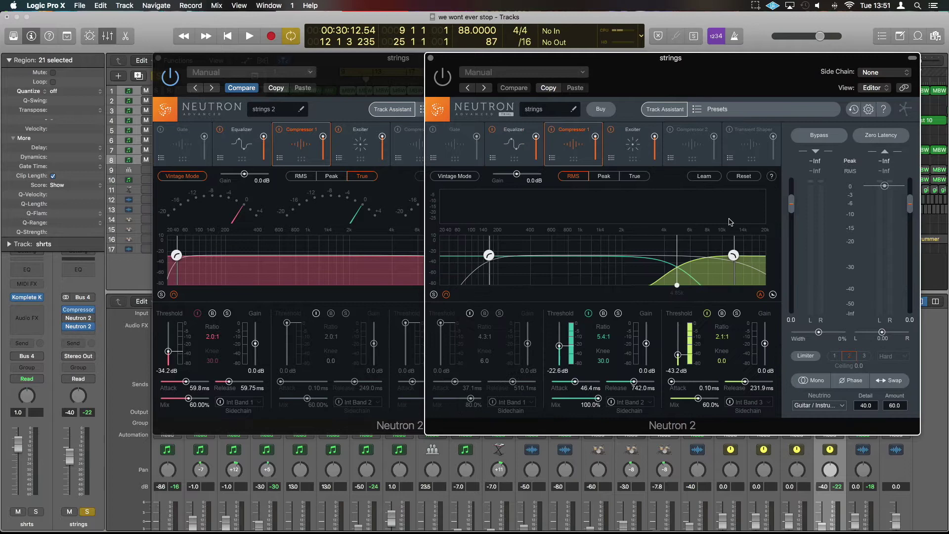
{"action": "left_click", "coordinate": [361, 84]}
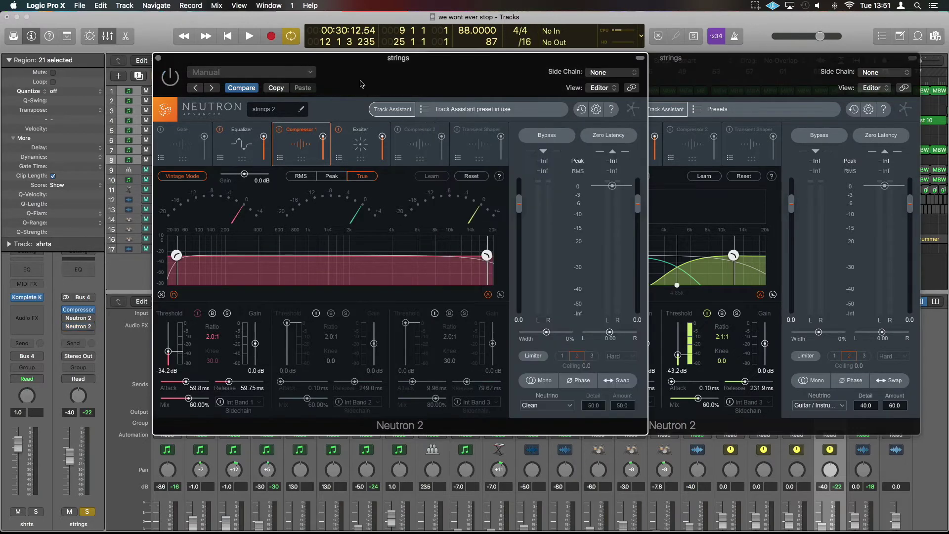
{"action": "left_click", "coordinate": [669, 72]}
{"action": "key", "text": "space"}
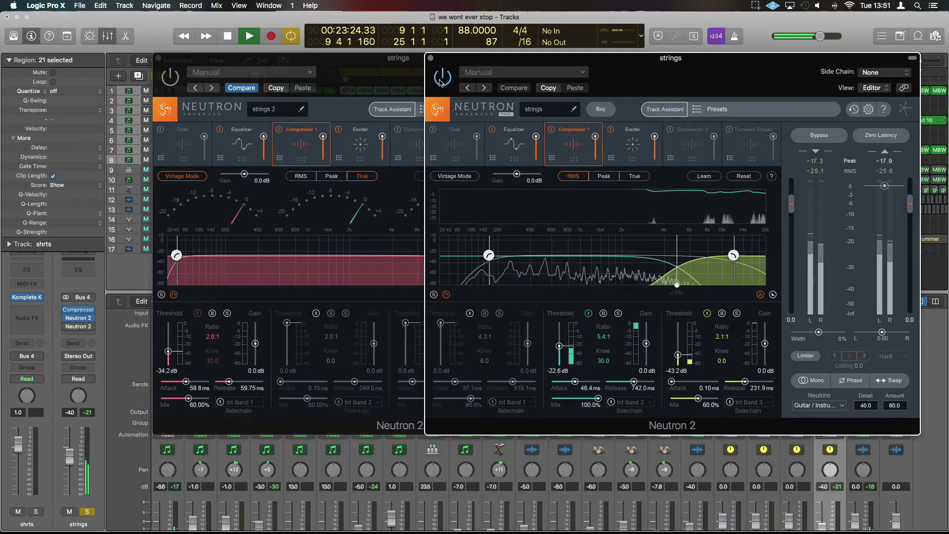
{"action": "key", "text": "space"}
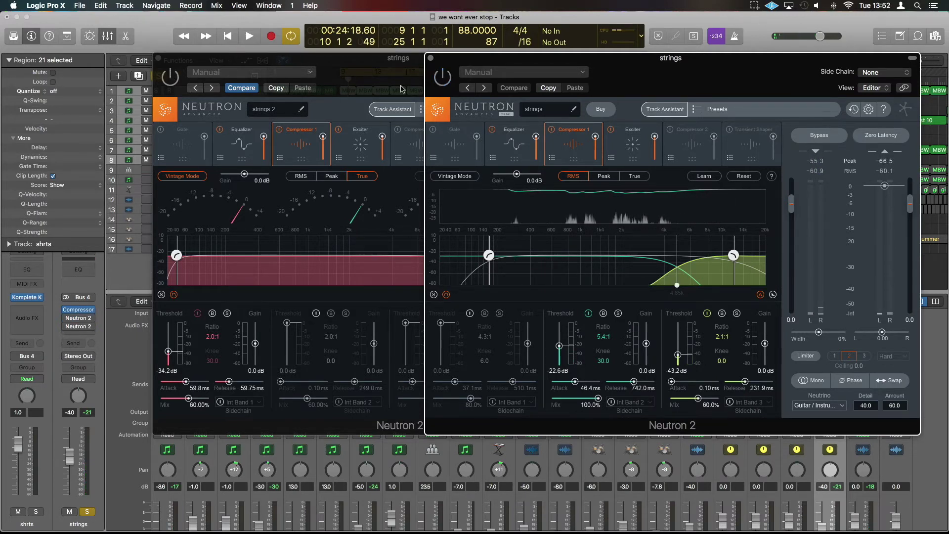
{"action": "left_click", "coordinate": [245, 138]}
Show both Neutrons' equalizers side by side and switch each instance on during playback.
{"action": "left_click", "coordinate": [726, 64]}
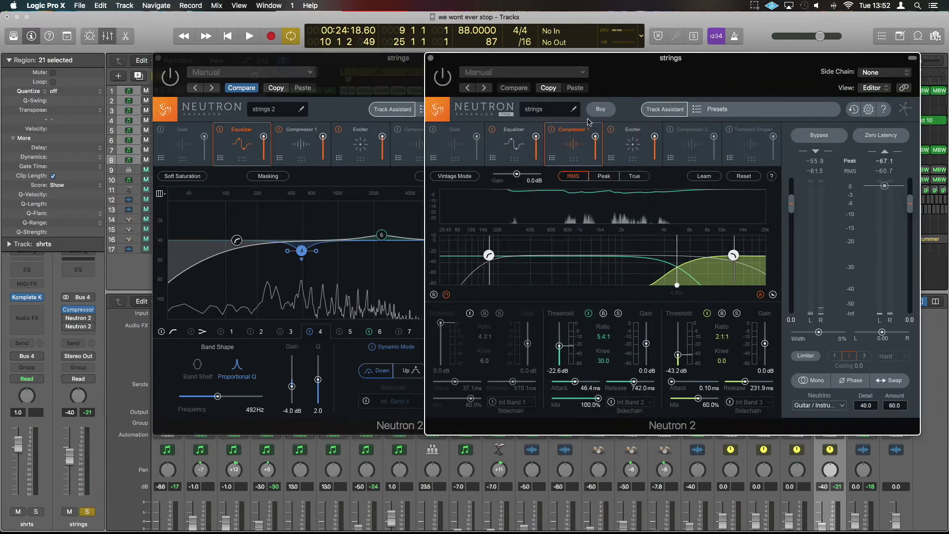
{"action": "left_click", "coordinate": [522, 133]}
{"action": "left_click_drag", "start_coordinate": [390, 67], "coordinate": [309, 72]}
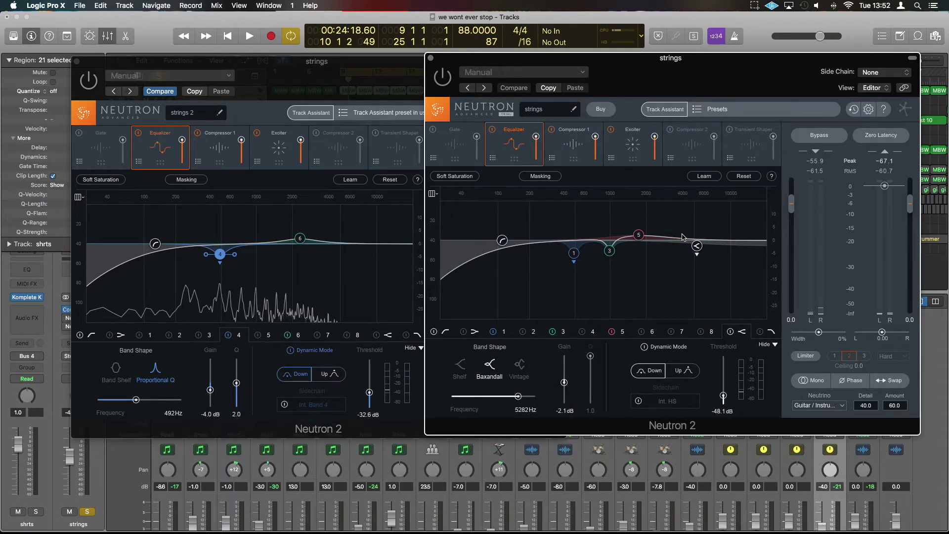
{"action": "key", "text": "space"}
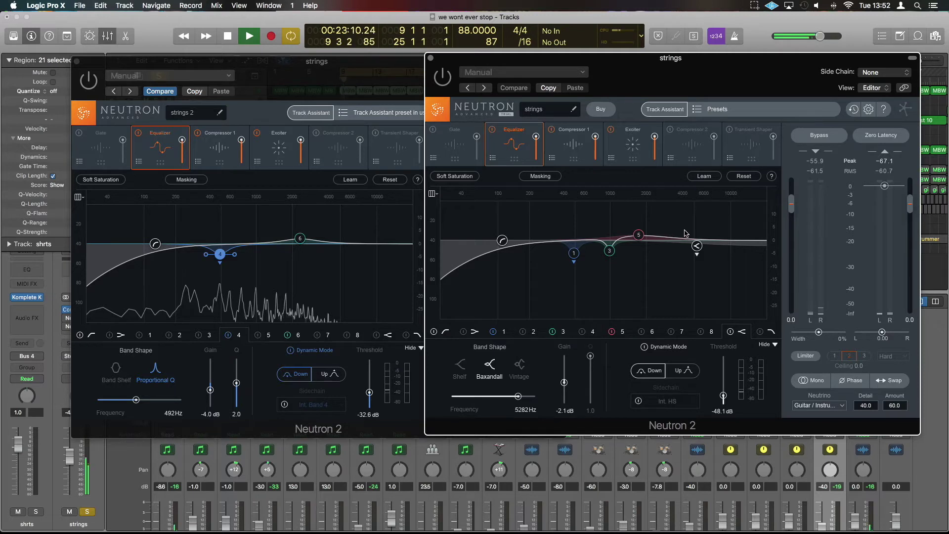
{"action": "left_click", "coordinate": [442, 79]}
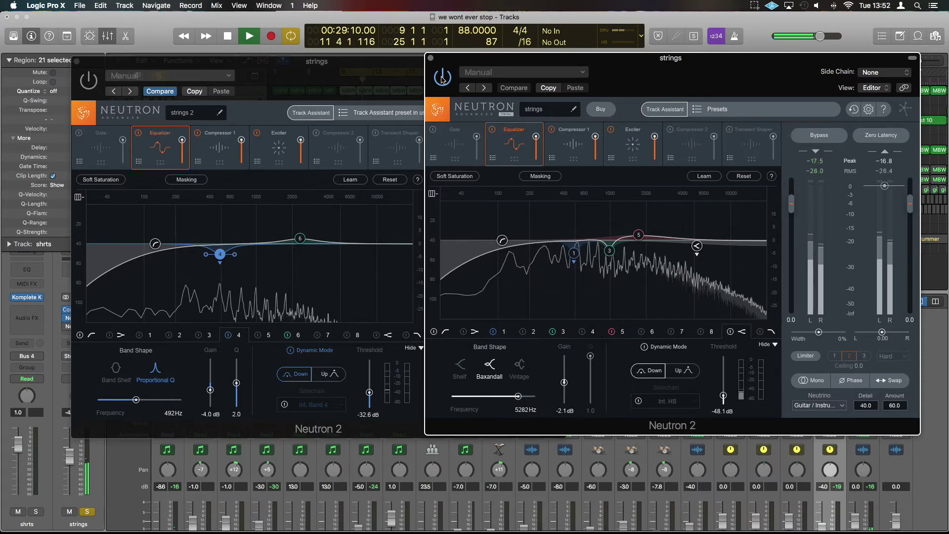
{"action": "left_click", "coordinate": [89, 78]}
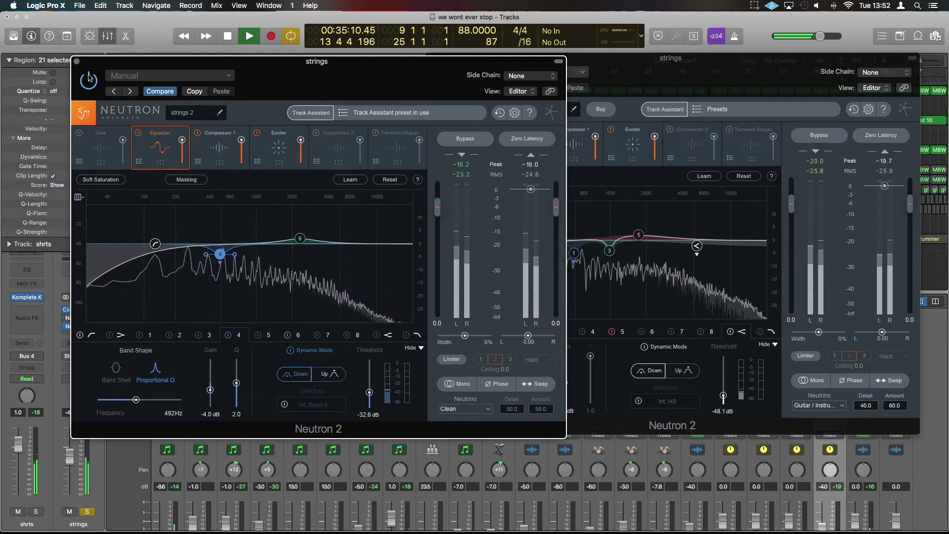
{"action": "left_click", "coordinate": [622, 74]}
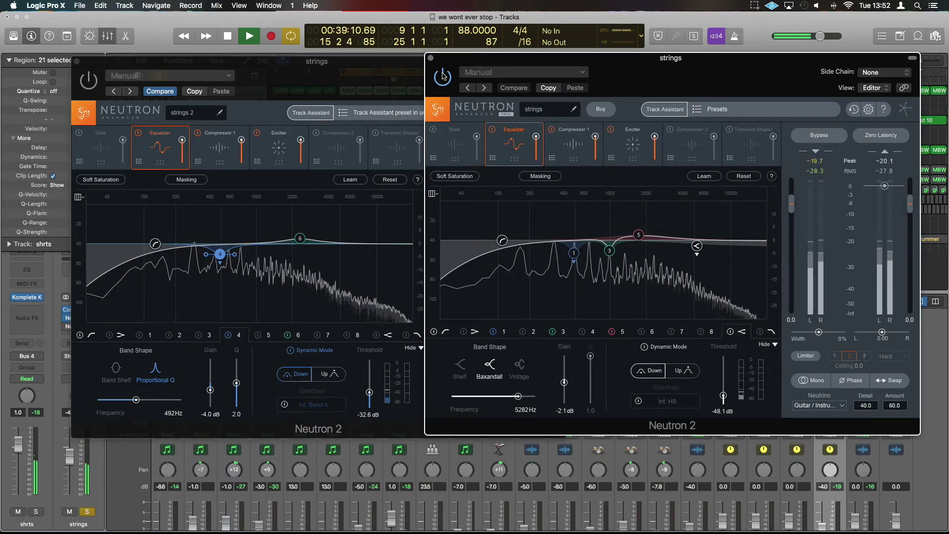
{"action": "key", "text": "space"}
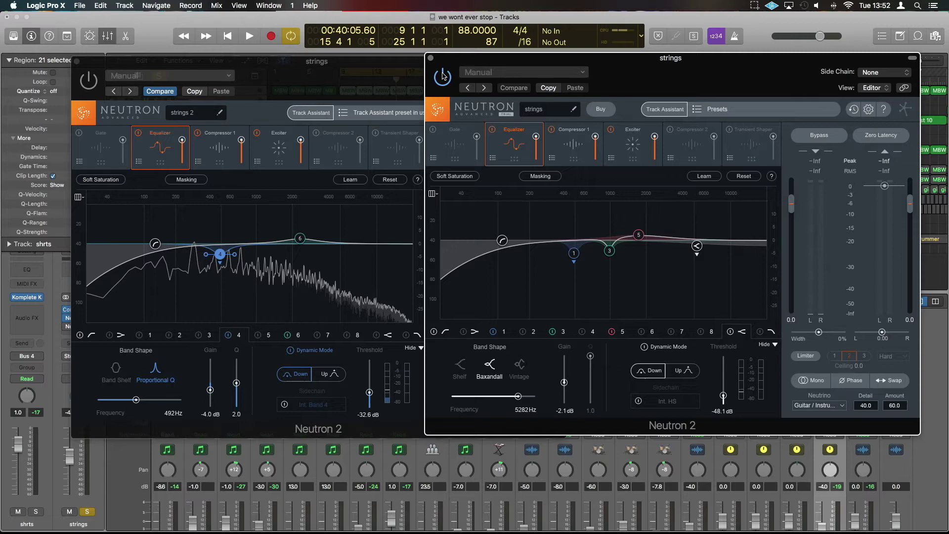
Bypass and close the second strings Neutron, and toggle processing on the first.
{"action": "left_click", "coordinate": [443, 75]}
{"action": "left_click", "coordinate": [430, 60]}
{"action": "left_click_drag", "start_coordinate": [282, 111], "coordinate": [520, 123]}
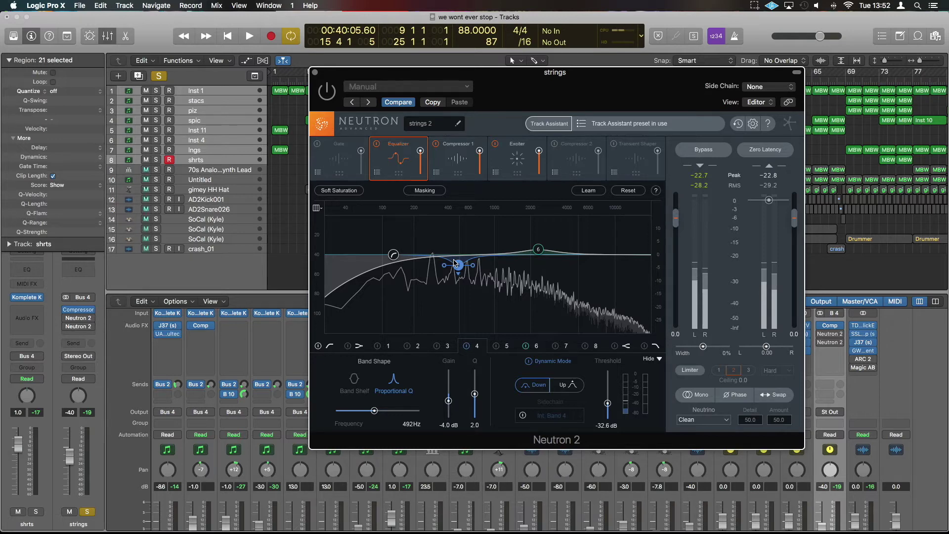
{"action": "left_click", "coordinate": [327, 92]}
Audition band 4 boosted to 15 dB, reset it to -4.0 dB, then show the Exciter.
{"action": "key", "text": "space"}
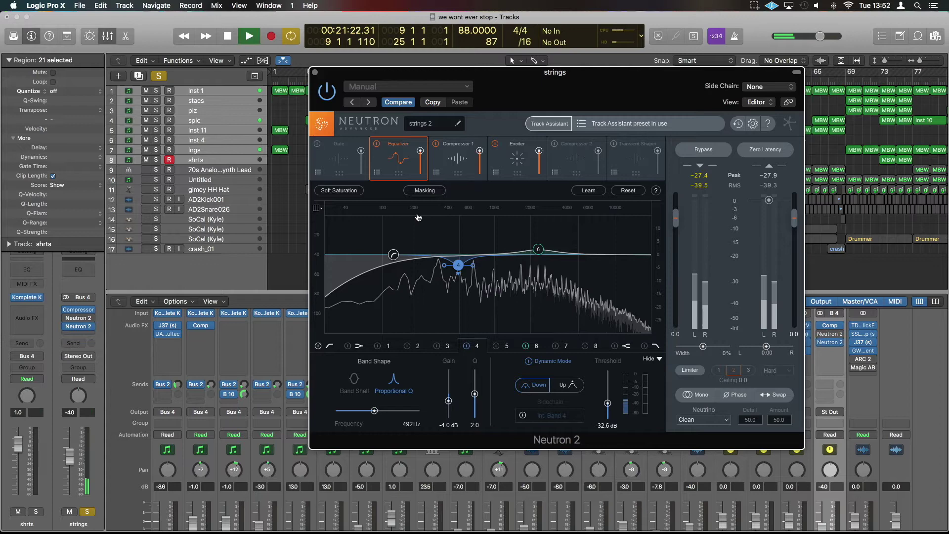
{"action": "left_click_drag", "start_coordinate": [448, 403], "coordinate": [450, 373]}
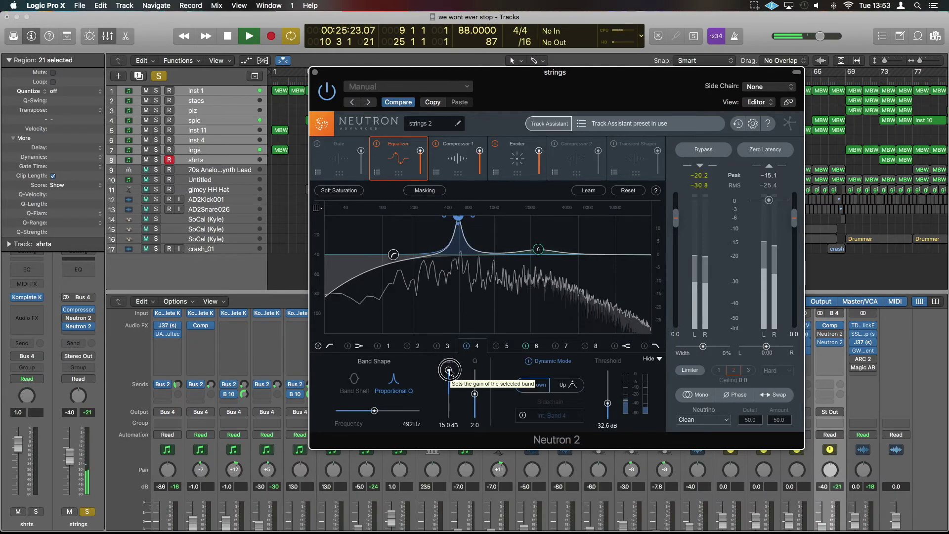
{"action": "key", "text": "space"}
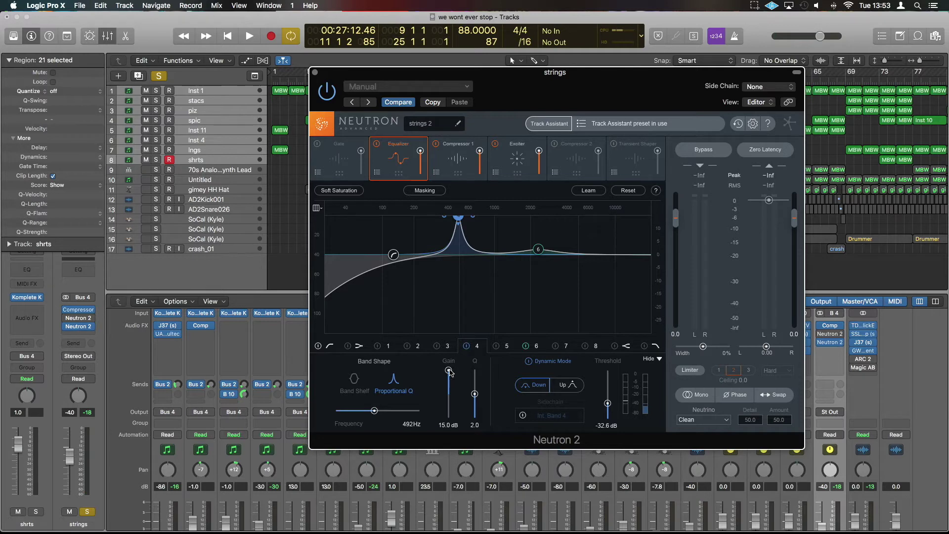
{"action": "key", "text": "space"}
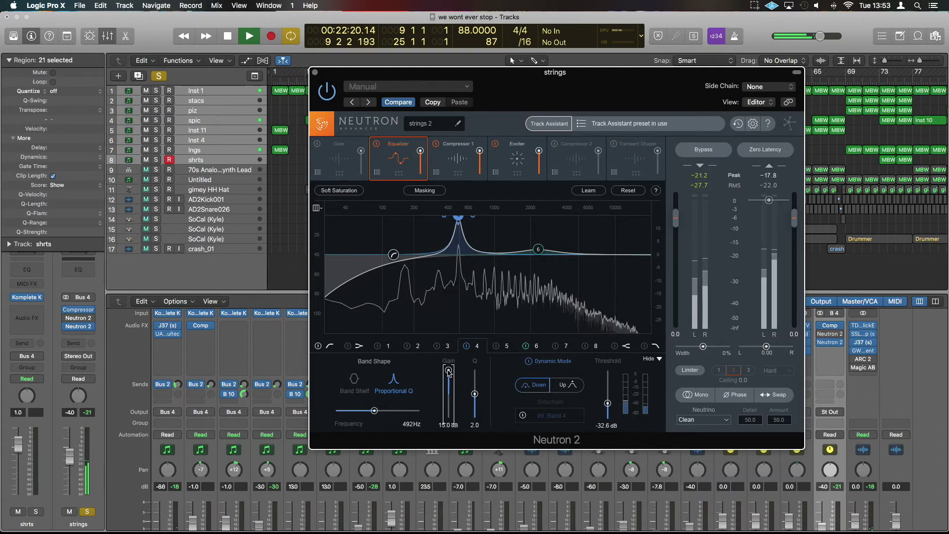
{"action": "left_click_drag", "start_coordinate": [448, 371], "coordinate": [449, 402]}
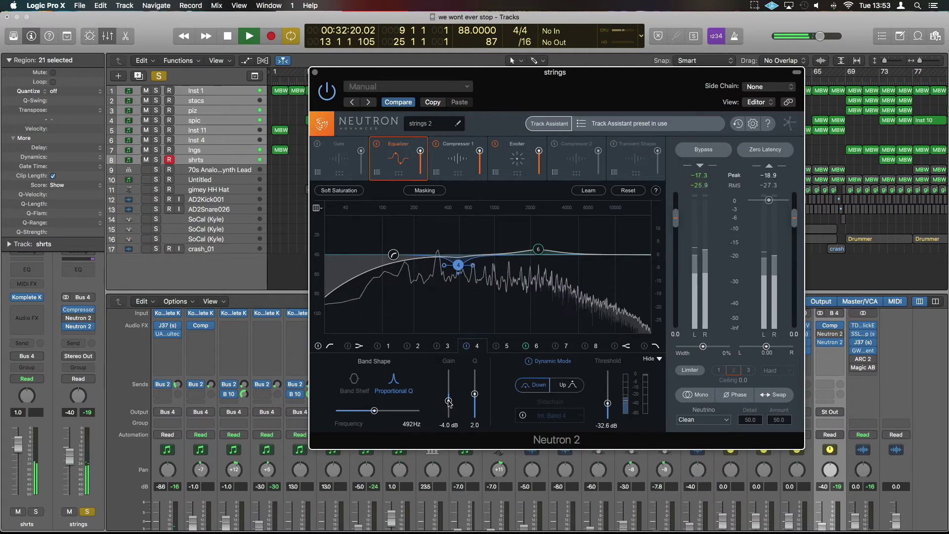
{"action": "key", "text": "space"}
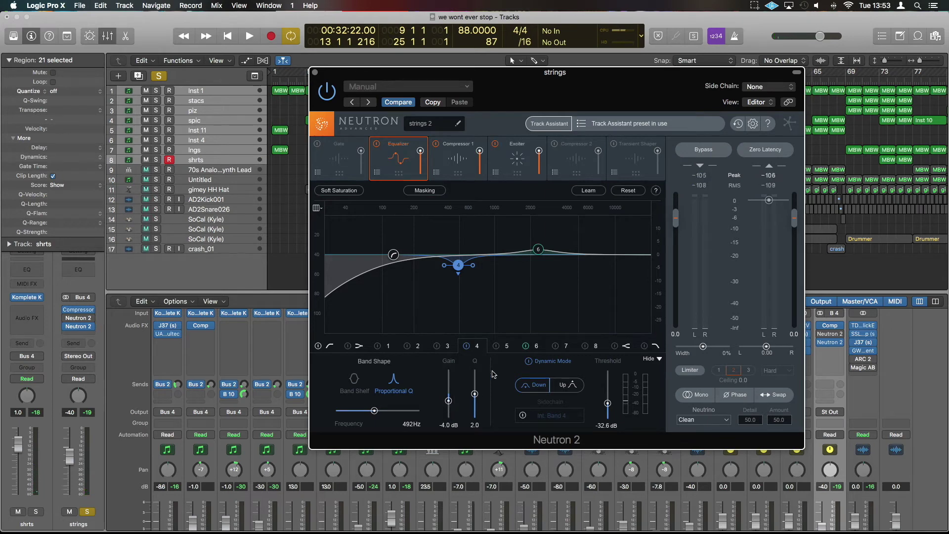
{"action": "left_click", "coordinate": [517, 144]}
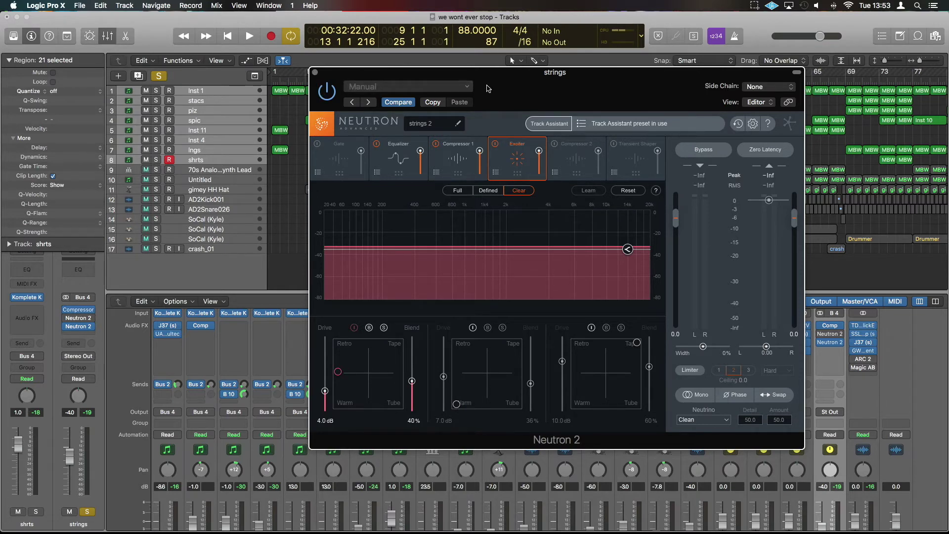
{"action": "left_click_drag", "start_coordinate": [494, 95], "coordinate": [428, 89]}
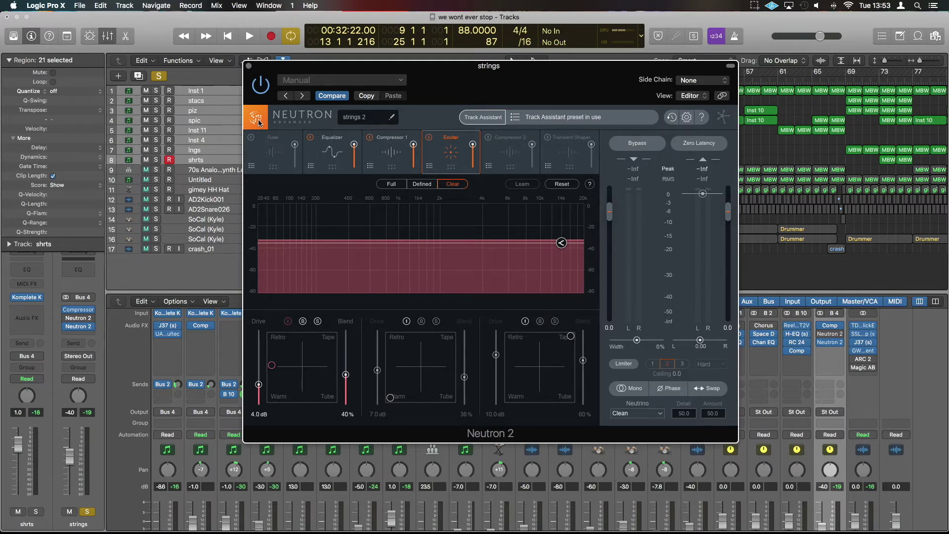
Route the kick, snare, SoCal drummer and crash channels to Bus 7, creating Aux 5.
{"action": "left_click", "coordinate": [249, 67]}
{"action": "scroll", "coordinate": [564, 397], "scroll_direction": "down", "scroll_amount": 5}
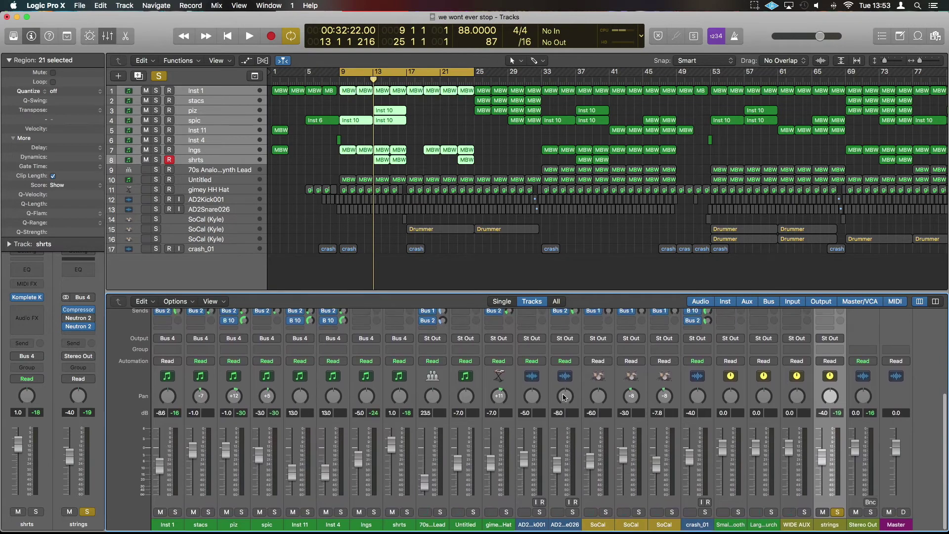
{"action": "left_click", "coordinate": [531, 525]}
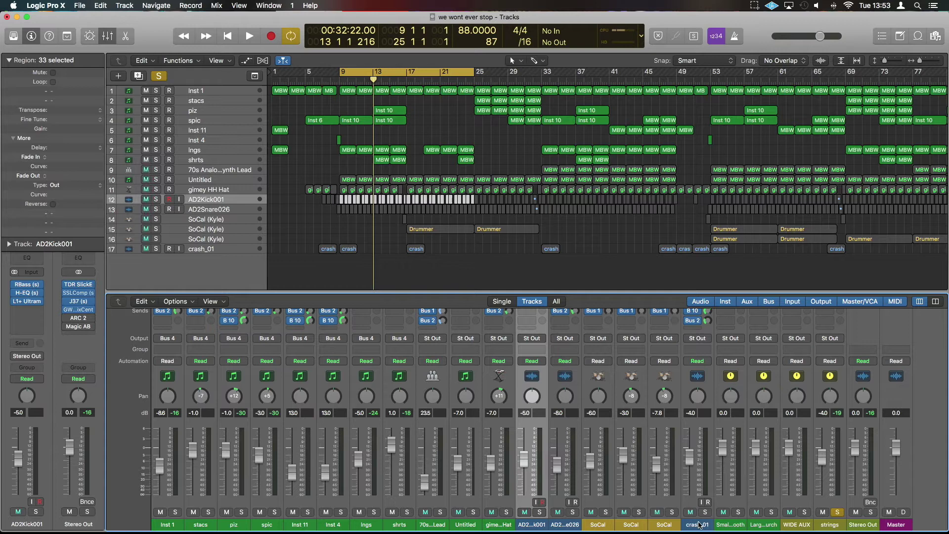
{"action": "scroll", "coordinate": [654, 476], "scroll_direction": "up", "scroll_amount": 5}
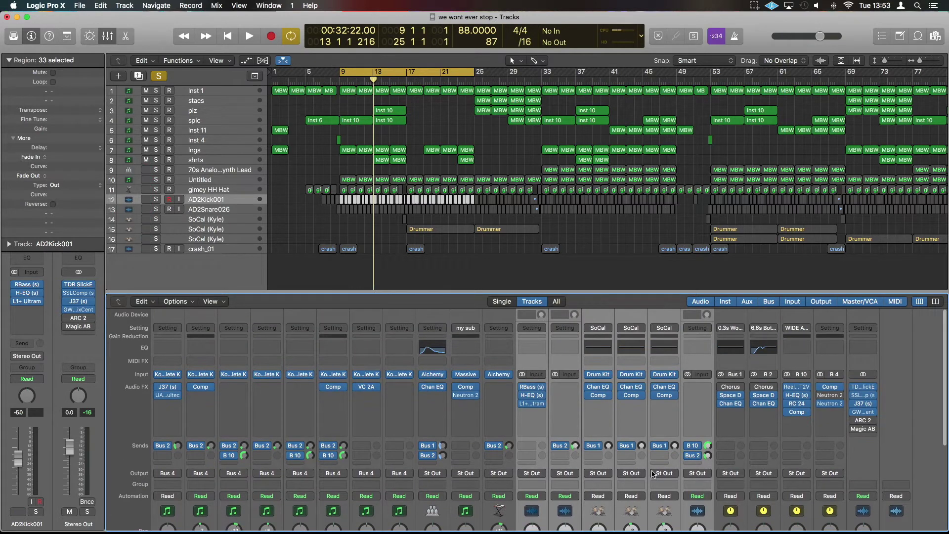
{"action": "scroll", "coordinate": [653, 475], "scroll_direction": "down", "scroll_amount": 4}
{"action": "left_click", "coordinate": [532, 394]}
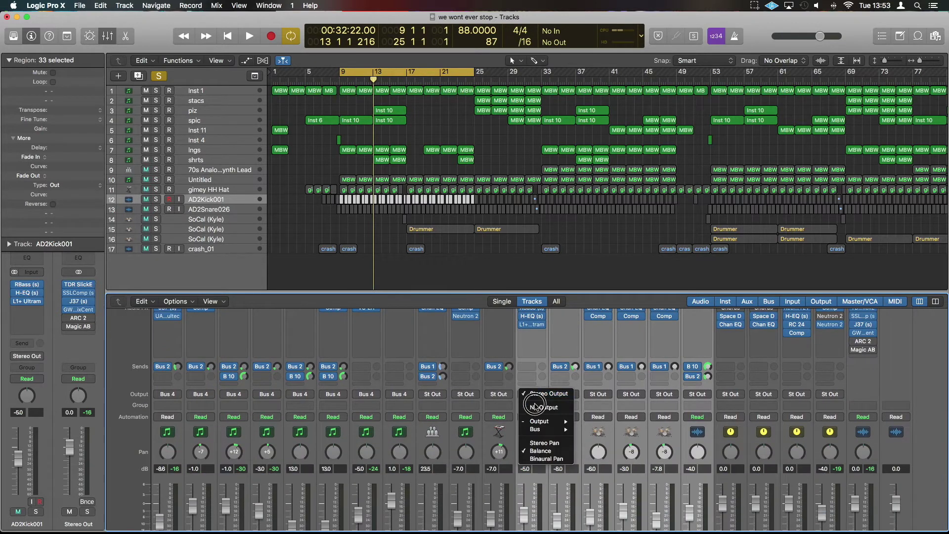
{"action": "mouse_move", "coordinate": [543, 429]}
{"action": "left_click", "coordinate": [627, 303]}
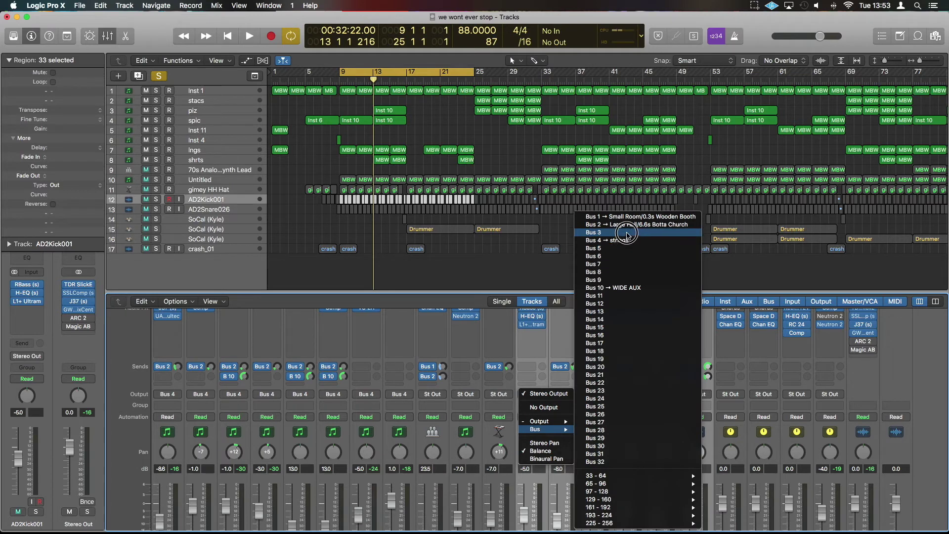
{"action": "key", "text": "Escape"}
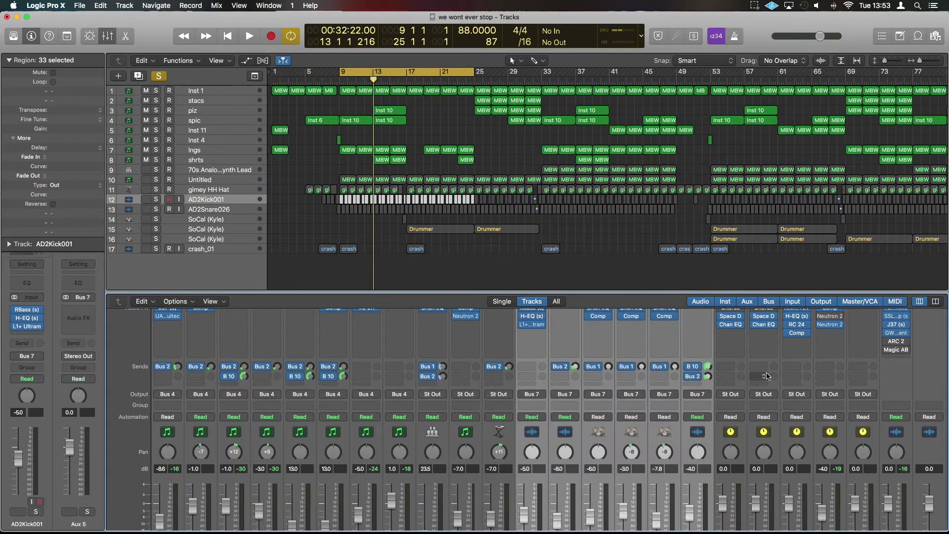
{"action": "scroll", "coordinate": [793, 484], "scroll_direction": "down", "scroll_amount": 3}
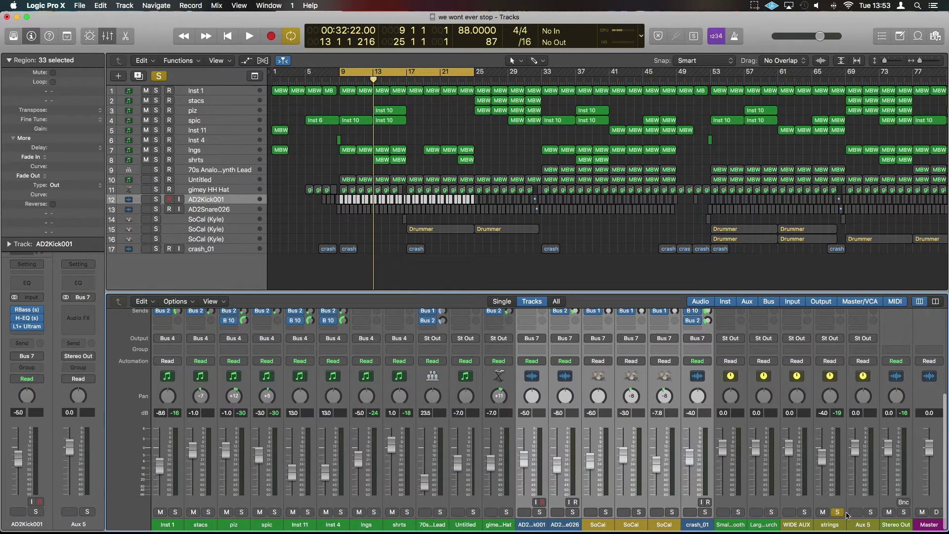
Solo the drums aux and unsolo the strings track while auditioning playback.
{"action": "left_click", "coordinate": [871, 511]}
{"action": "key", "text": "space"}
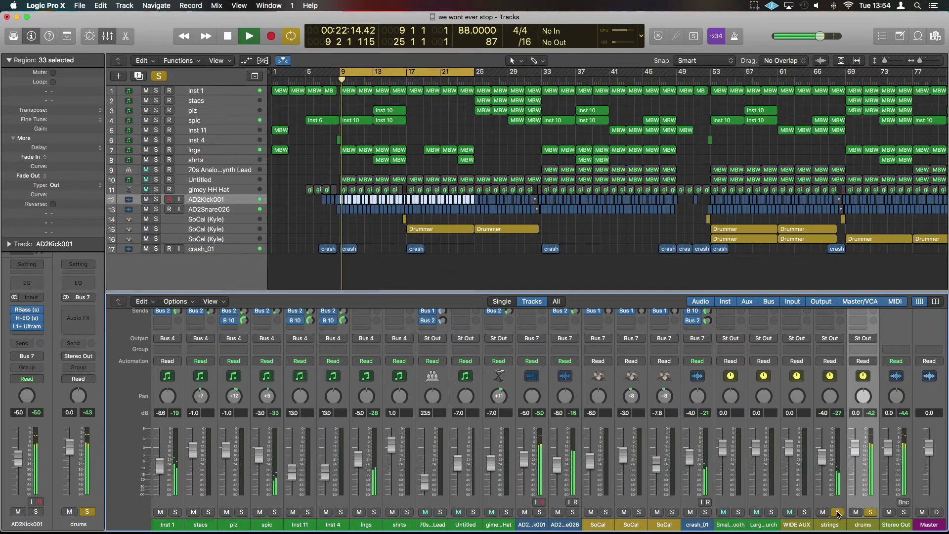
{"action": "left_click", "coordinate": [837, 512]}
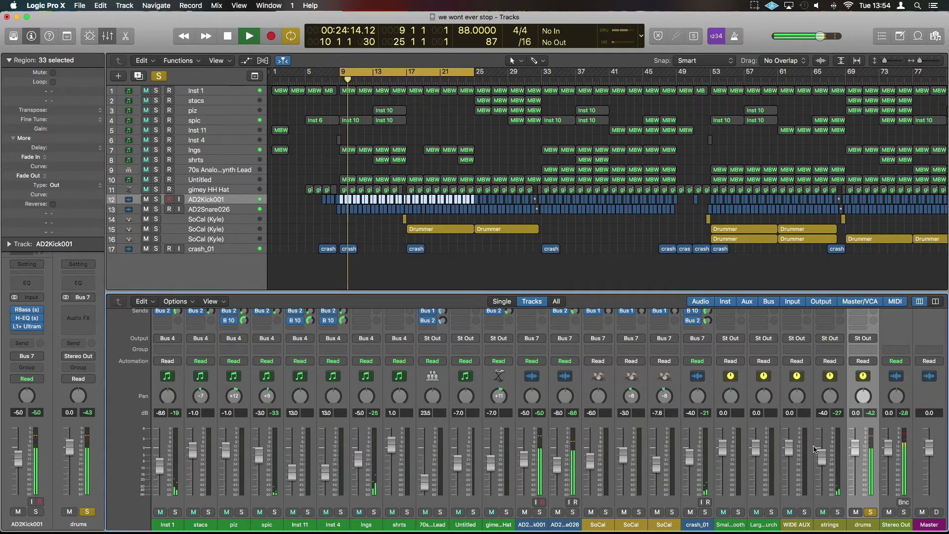
{"action": "key", "text": "space"}
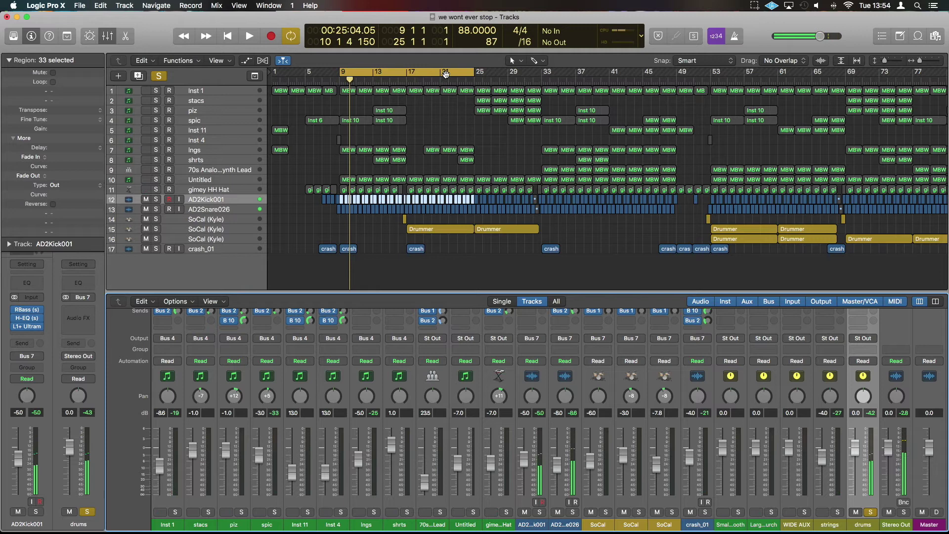
Turn off the old cycle, set a loop from bar 53 to 61, and play it.
{"action": "key", "text": "c"}
{"action": "left_click_drag", "start_coordinate": [709, 83], "coordinate": [780, 88]}
{"action": "key", "text": "space"}
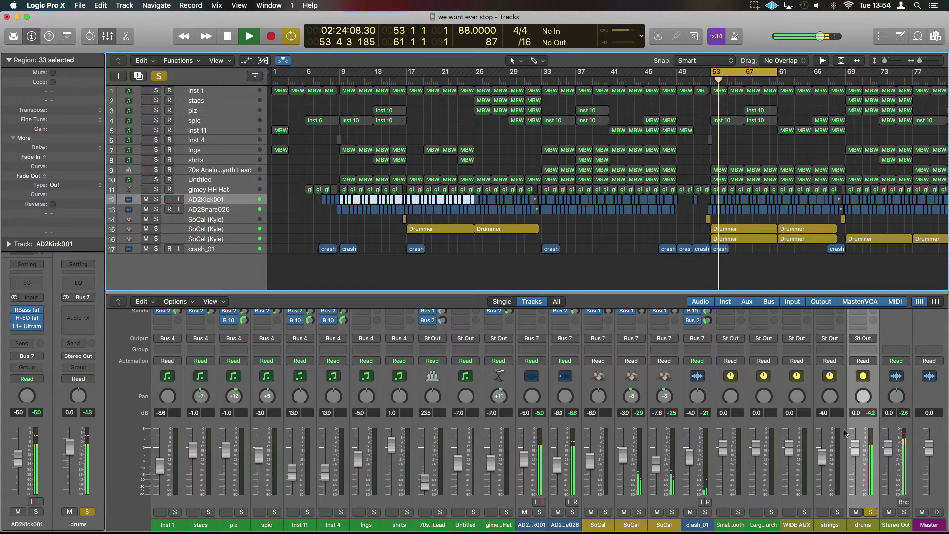
Copy the Neutron 2 insert onto the drums aux strip.
{"action": "scroll", "coordinate": [830, 421], "scroll_direction": "up", "scroll_amount": 5}
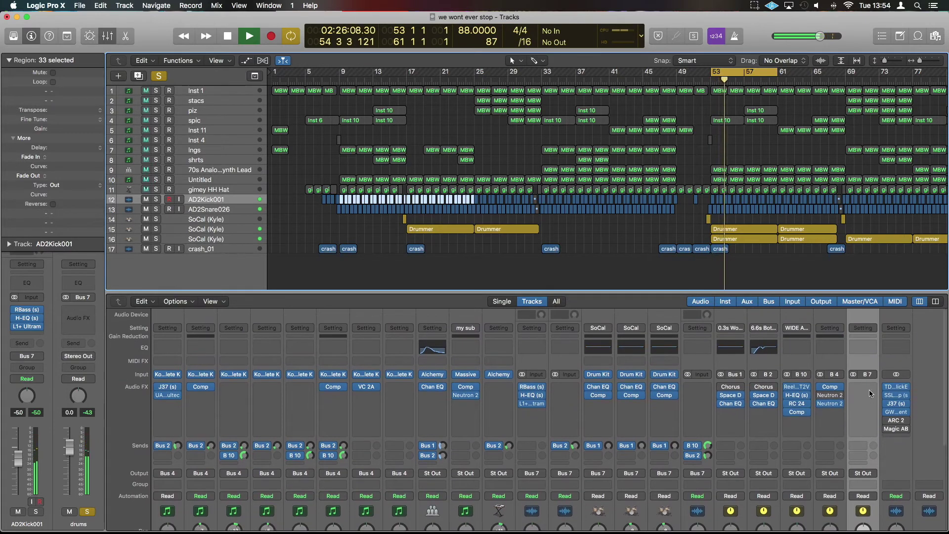
{"action": "mouse_move", "coordinate": [829, 405]}
{"action": "left_click_drag", "start_coordinate": [829, 405], "coordinate": [863, 387]}
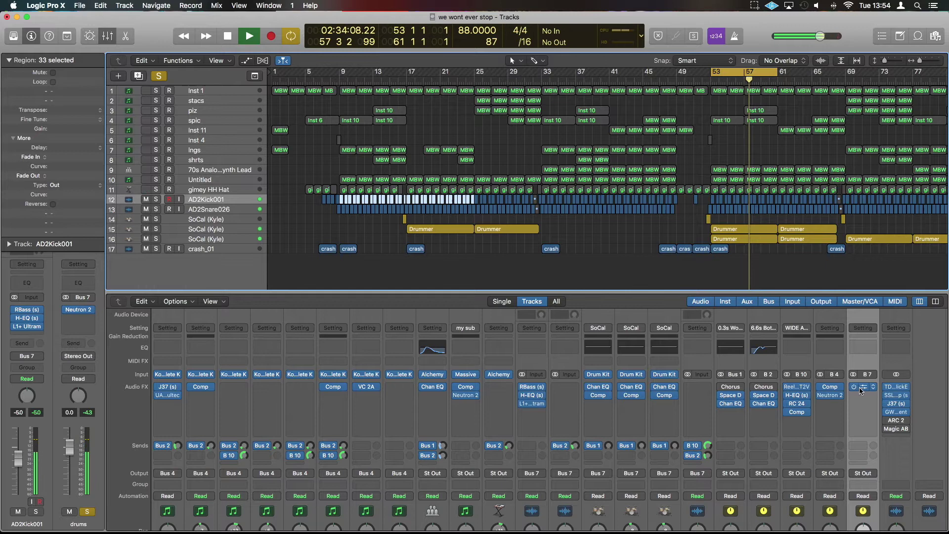
{"action": "left_click", "coordinate": [860, 390]}
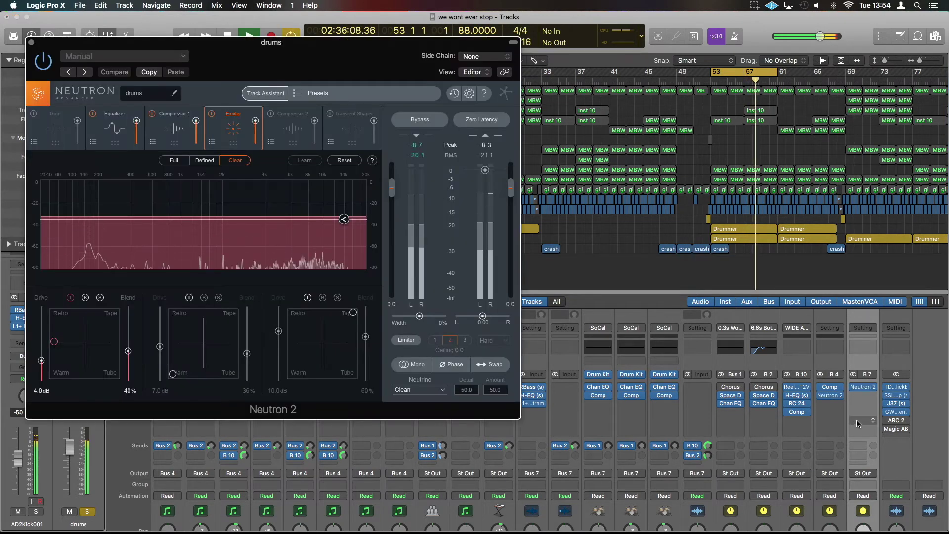
{"action": "key", "text": "space"}
{"action": "left_click", "coordinate": [326, 96]}
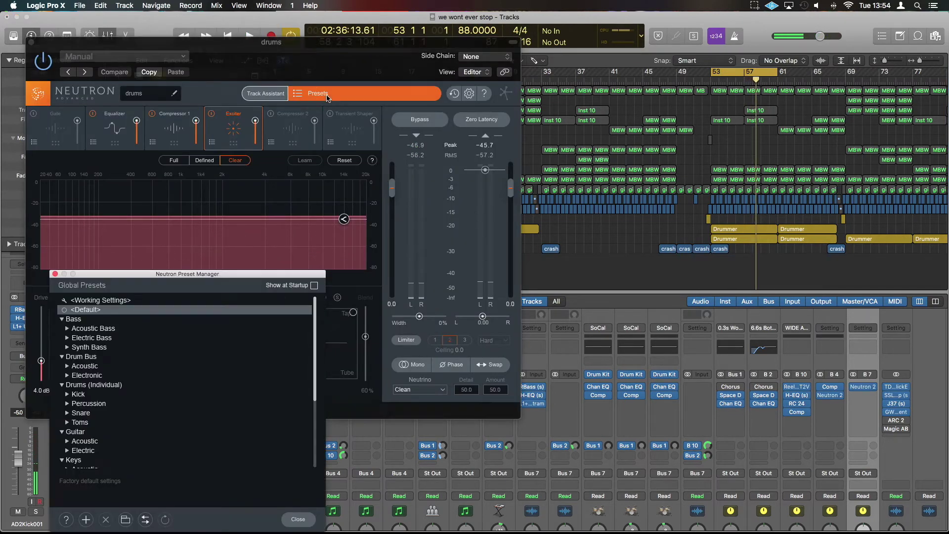
{"action": "left_click", "coordinate": [86, 309]}
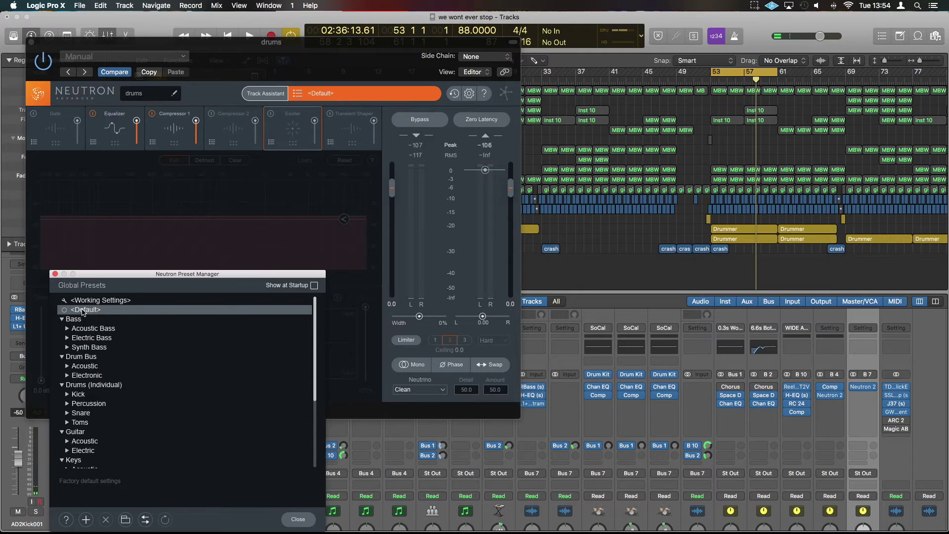
{"action": "left_click", "coordinate": [55, 274]}
{"action": "left_click", "coordinate": [112, 122]}
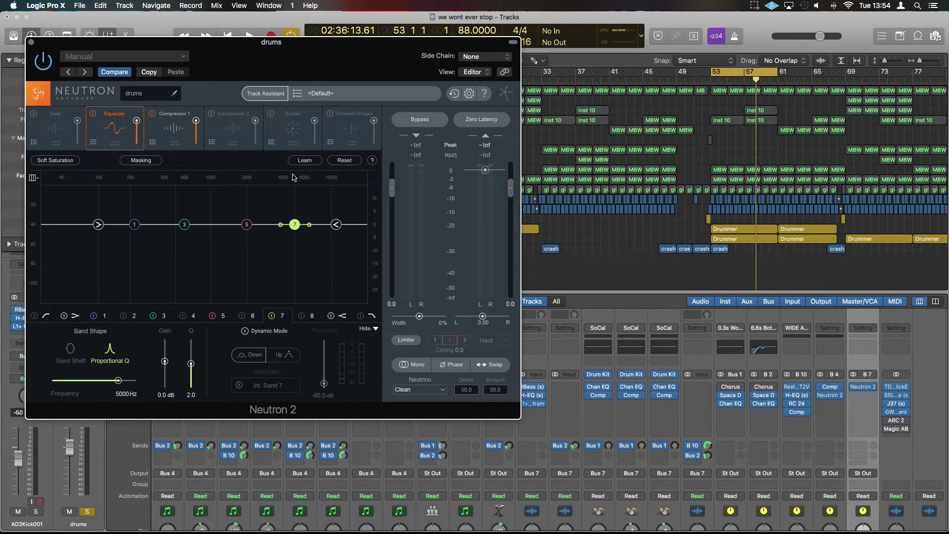
{"action": "left_click_drag", "start_coordinate": [332, 52], "coordinate": [450, 58]}
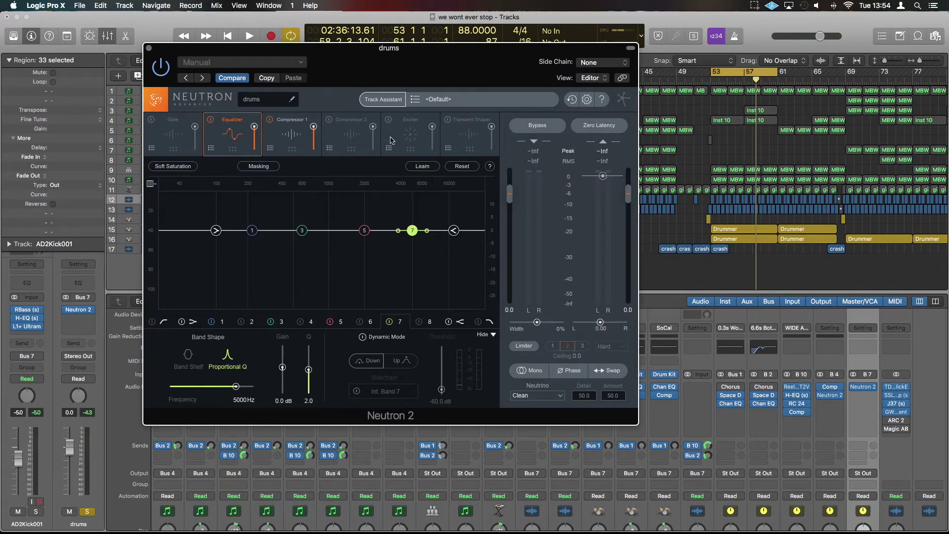
Run Neutron 2's Track Assistant with Percussion as the instrument, play the song, and accept its preset.
{"action": "left_click", "coordinate": [383, 99]}
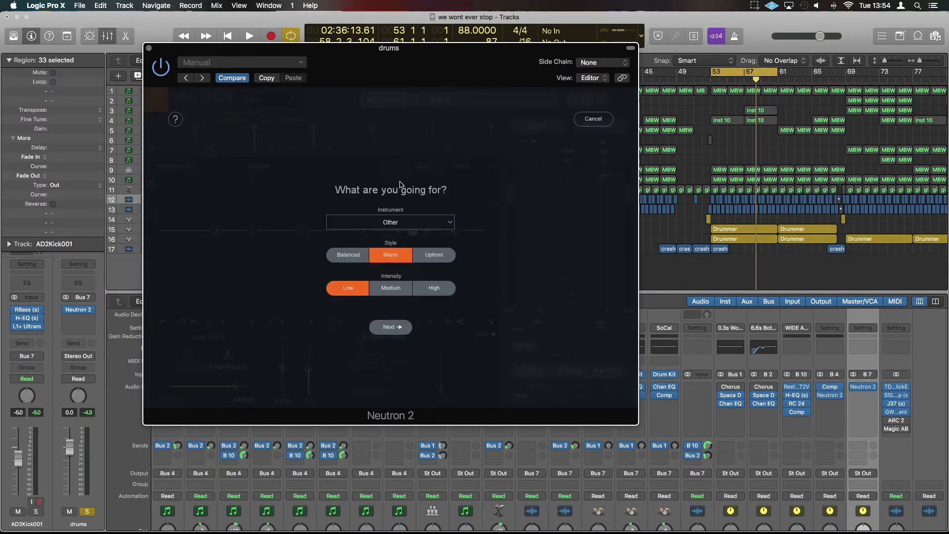
{"action": "left_click", "coordinate": [390, 328]}
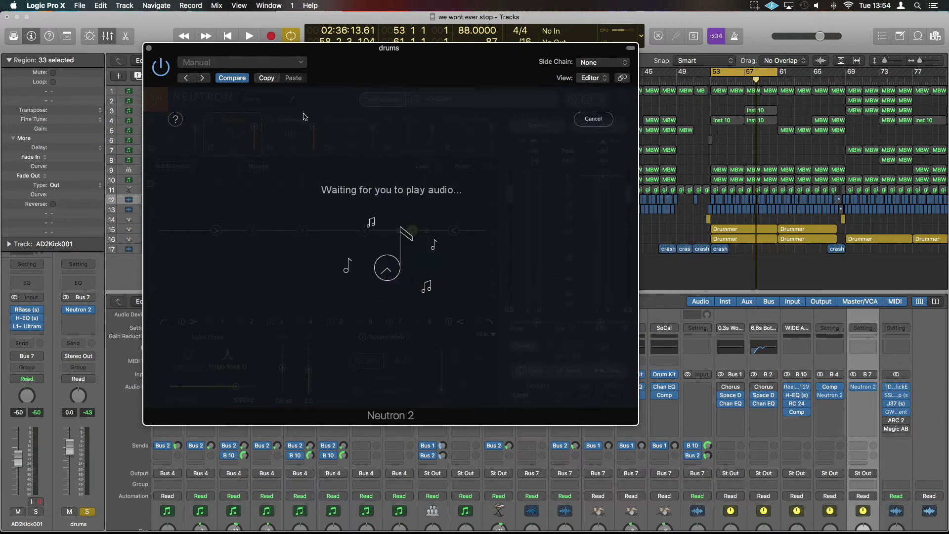
{"action": "left_click", "coordinate": [605, 121]}
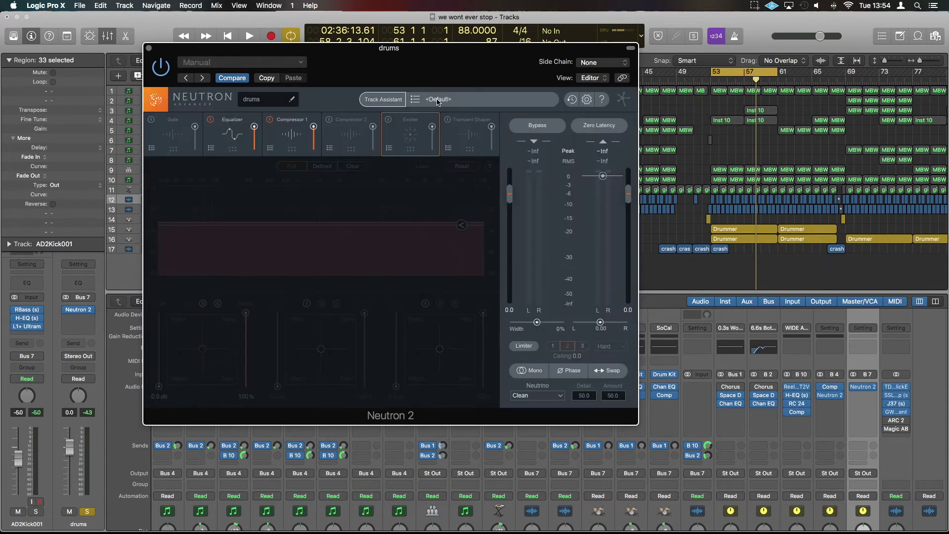
{"action": "left_click", "coordinate": [394, 100]}
{"action": "left_click", "coordinate": [405, 222]}
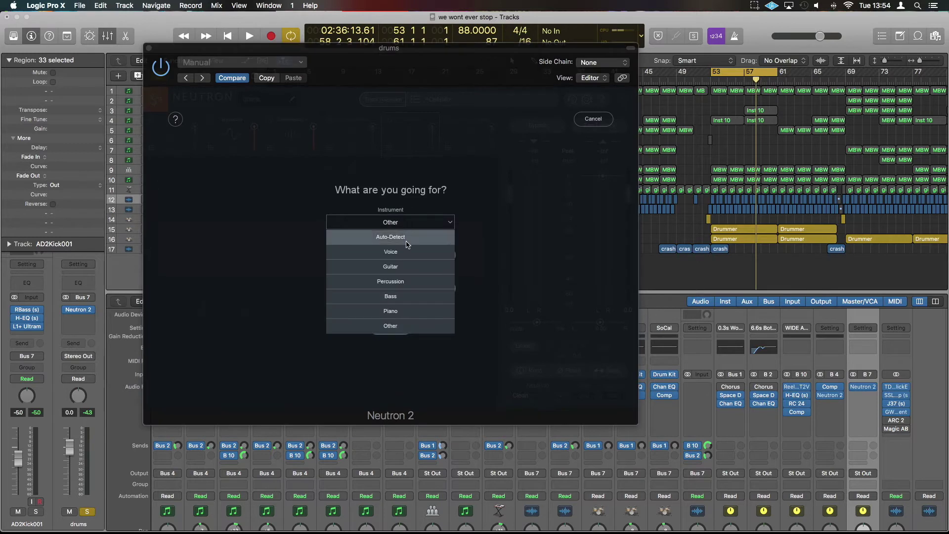
{"action": "left_click", "coordinate": [409, 281]}
{"action": "left_click", "coordinate": [391, 326]}
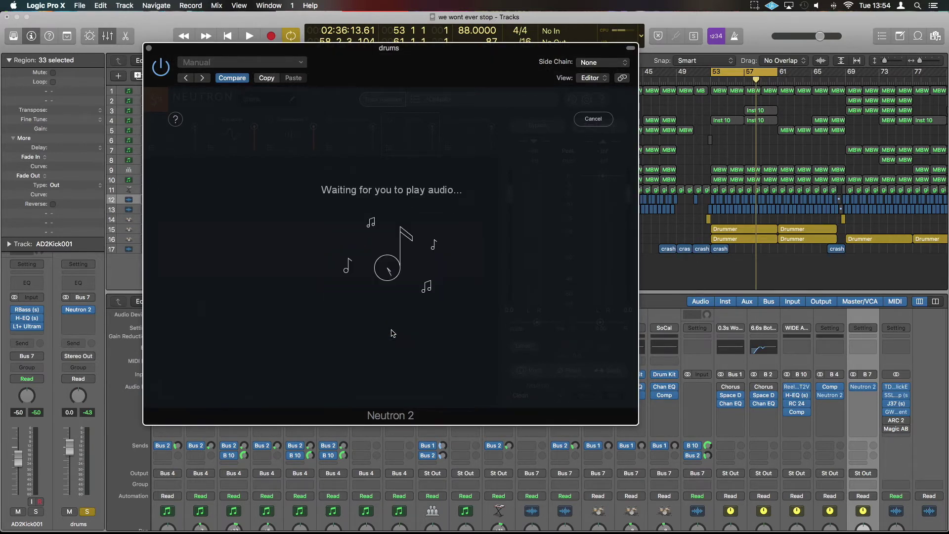
{"action": "key", "text": "space"}
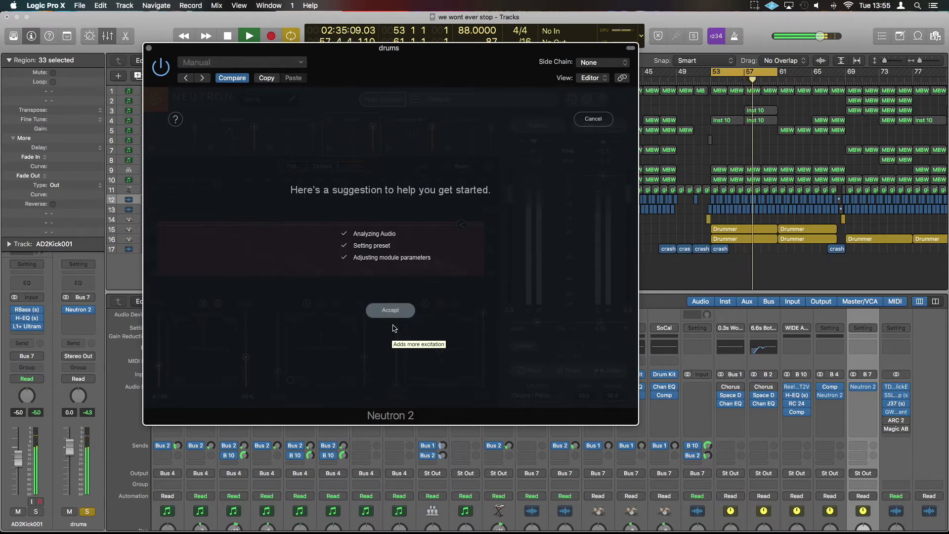
{"action": "left_click", "coordinate": [392, 311]}
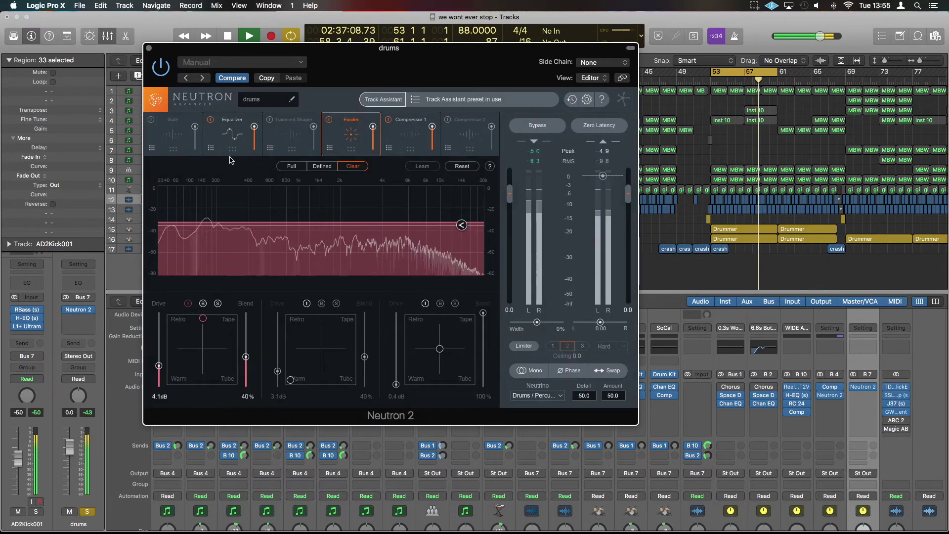
Move the Exciter and Compressor 1 ahead of the Transient Shaper in the Neutron 2 chain.
{"action": "left_click", "coordinate": [233, 132]}
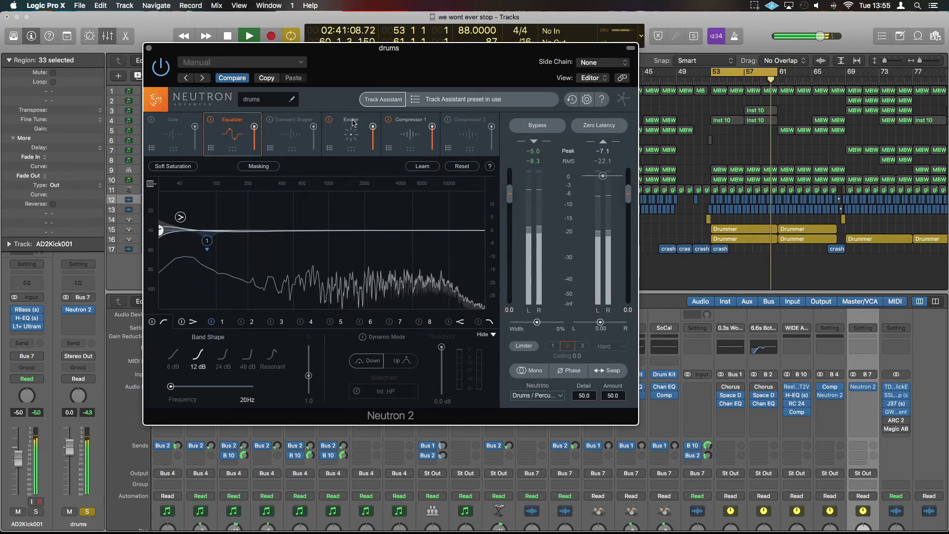
{"action": "left_click_drag", "start_coordinate": [350, 132], "coordinate": [291, 132]}
{"action": "left_click_drag", "start_coordinate": [403, 124], "coordinate": [351, 127]}
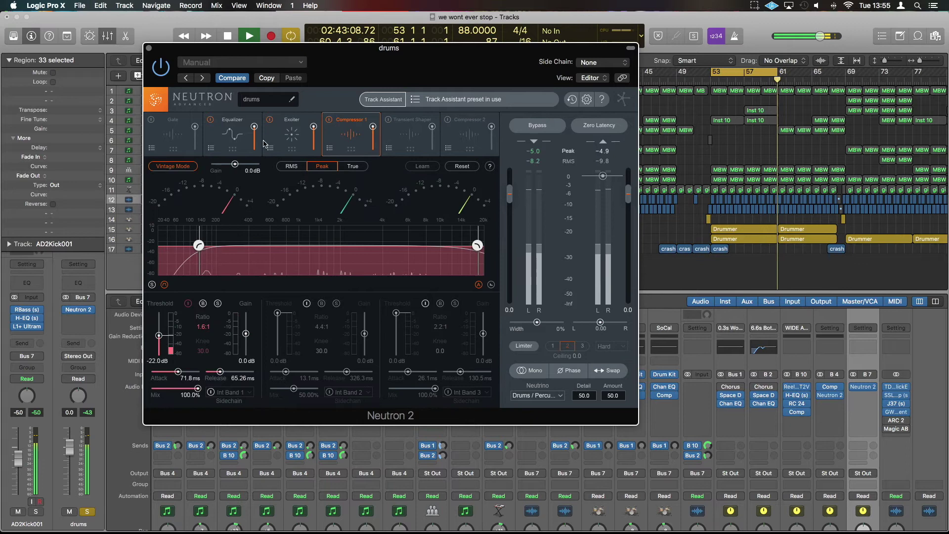
Audition the Equalizer, Exciter and Compressor 1 modules during playback, ending on the Equalizer.
{"action": "left_click", "coordinate": [236, 133]}
{"action": "left_click", "coordinate": [289, 125]}
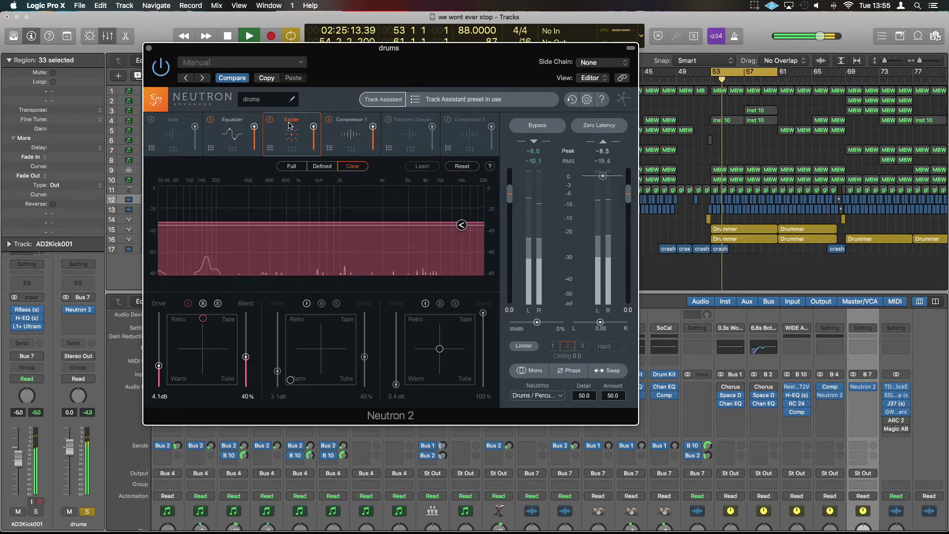
{"action": "left_click", "coordinate": [336, 123]}
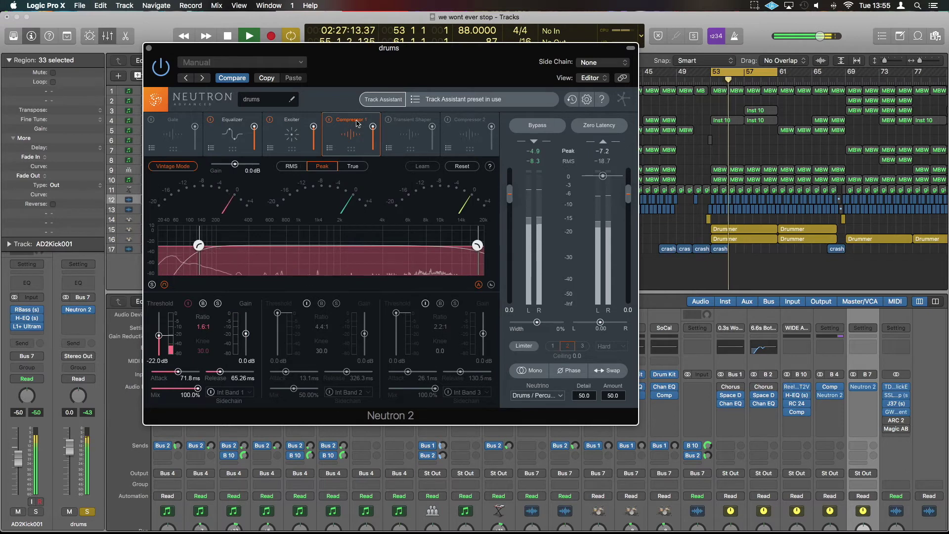
{"action": "key", "text": "space"}
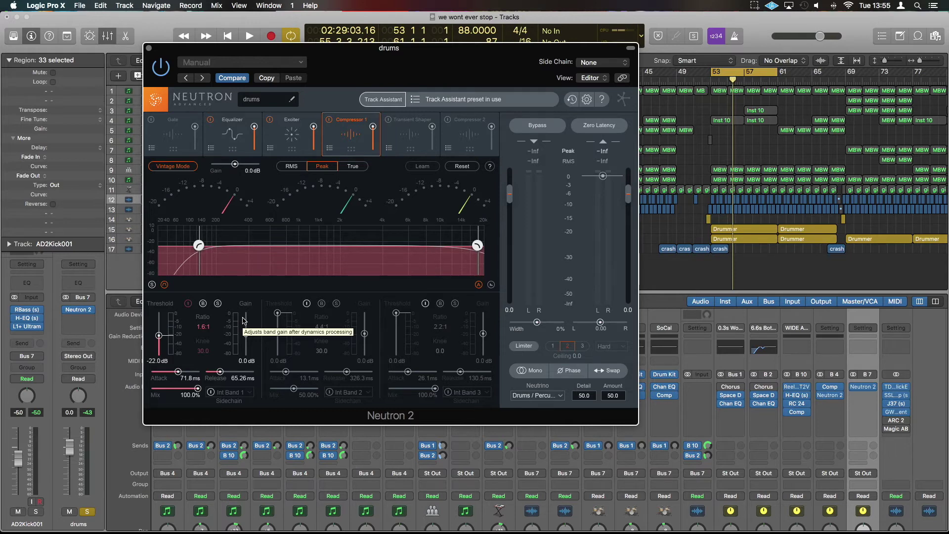
{"action": "left_click", "coordinate": [292, 126]}
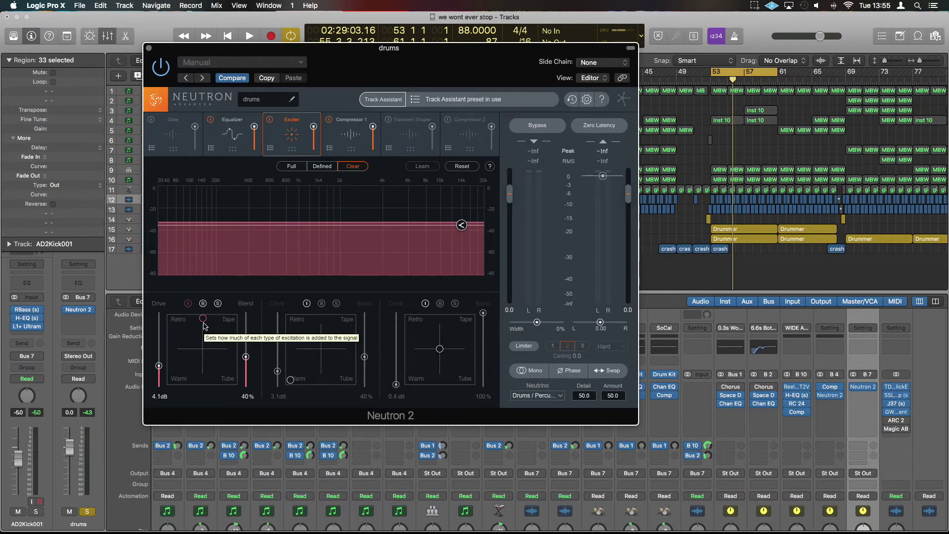
{"action": "key", "text": "space"}
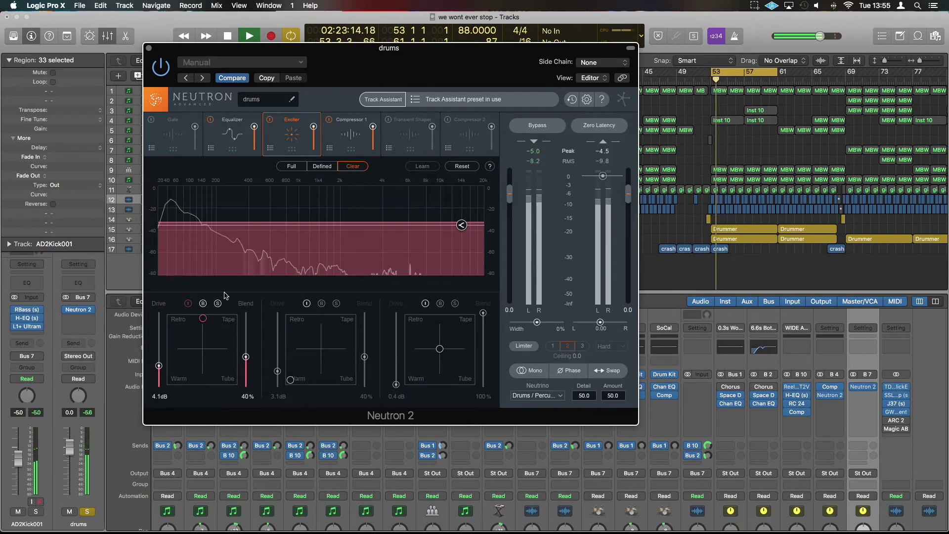
{"action": "key", "text": "space"}
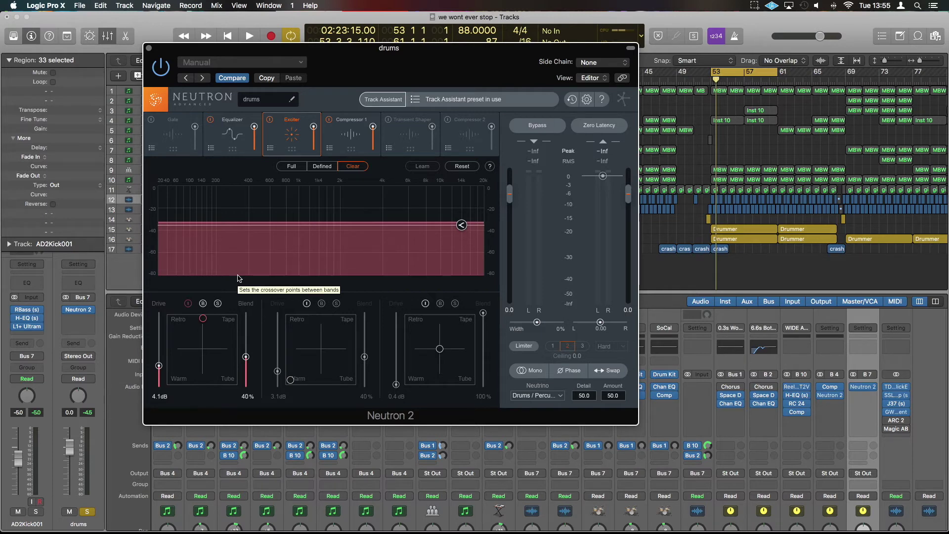
{"action": "key", "text": "space"}
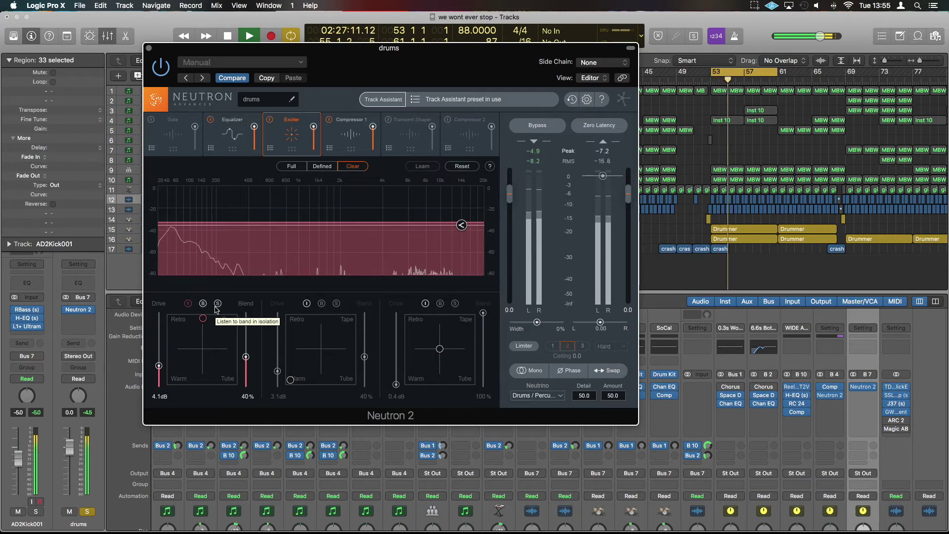
{"action": "key", "text": "space"}
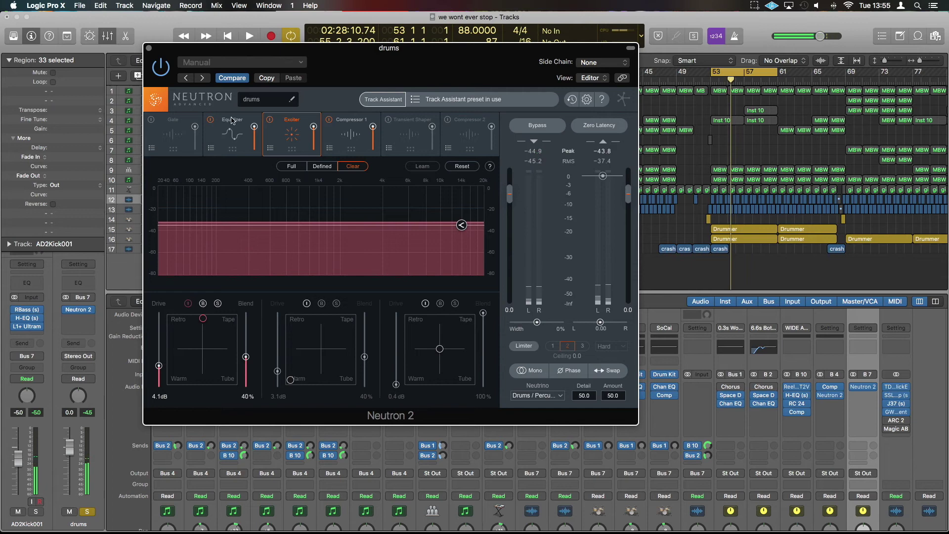
{"action": "left_click", "coordinate": [232, 121]}
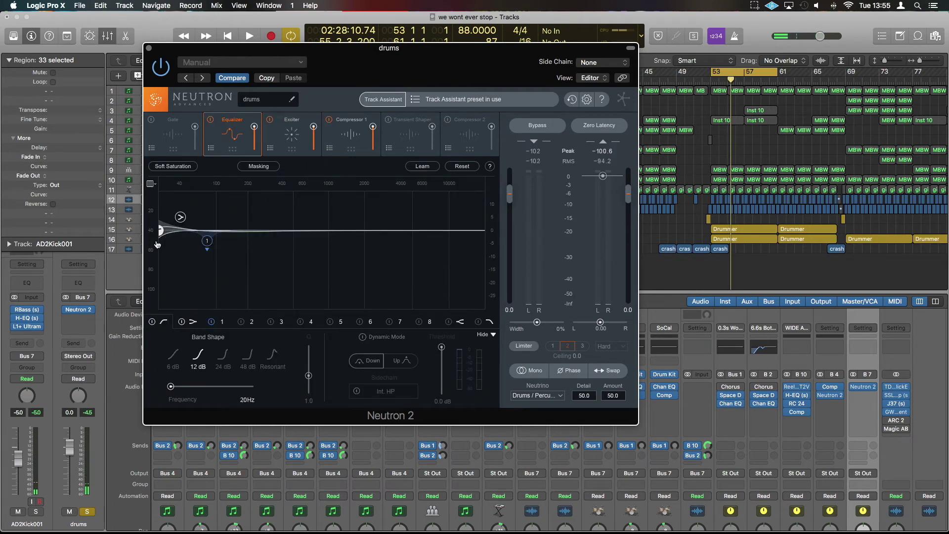
Sweep EQ band 1 at 82 Hz with a 15 dB boost, then cut it to -3.5 dB.
{"action": "left_click", "coordinate": [209, 244]}
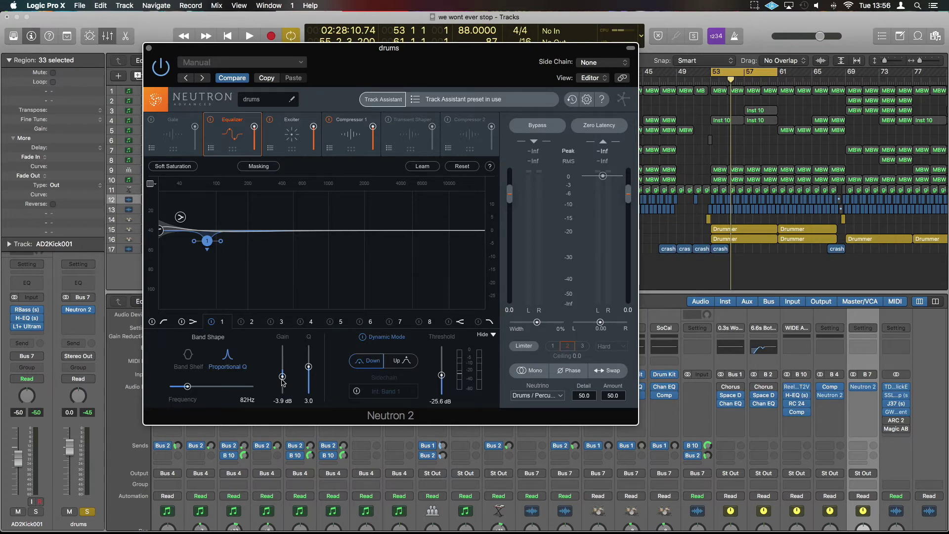
{"action": "key", "text": "space"}
{"action": "left_click_drag", "start_coordinate": [282, 377], "coordinate": [282, 345]}
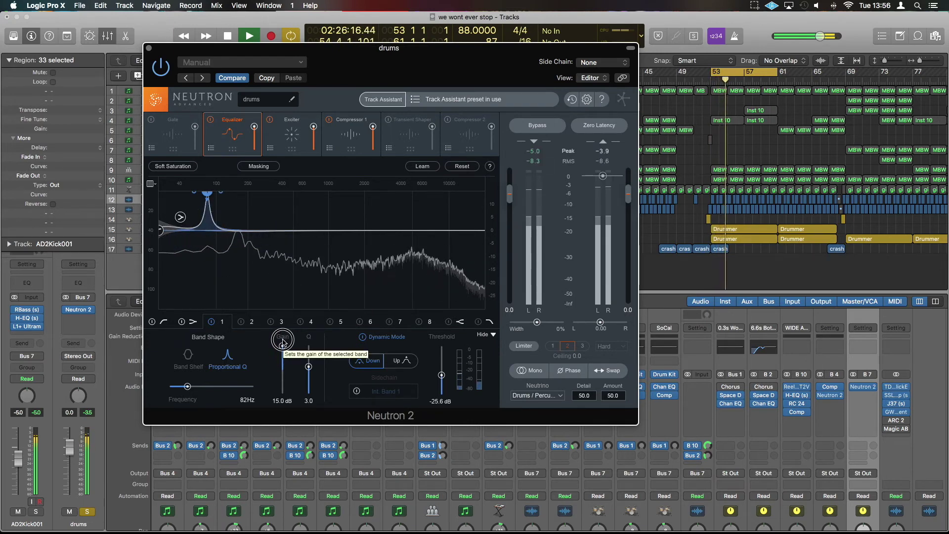
{"action": "left_click_drag", "start_coordinate": [283, 345], "coordinate": [282, 377]}
{"action": "key", "text": "space"}
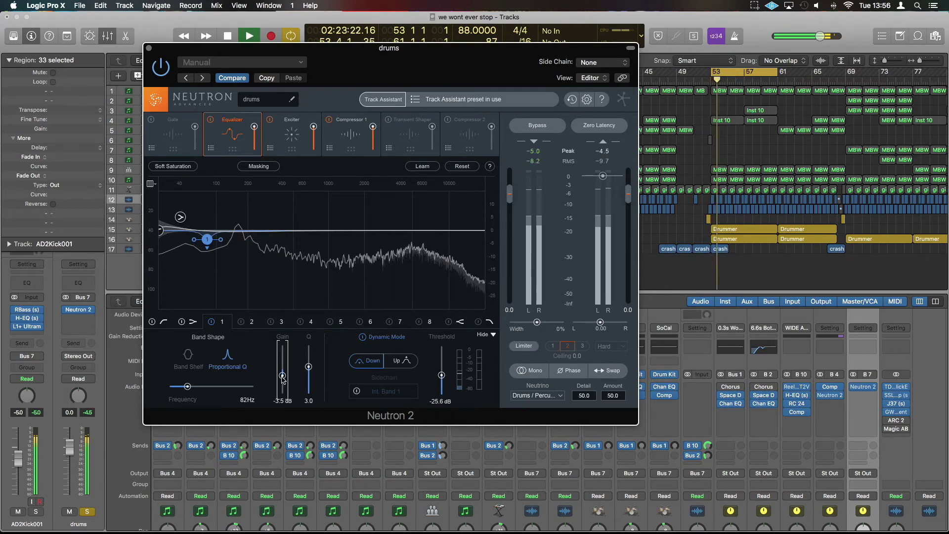
Raise the Neutron 2 Gate threshold to -8.3 dB, listen during playback, then switch the gate off.
{"action": "left_click", "coordinate": [151, 122]}
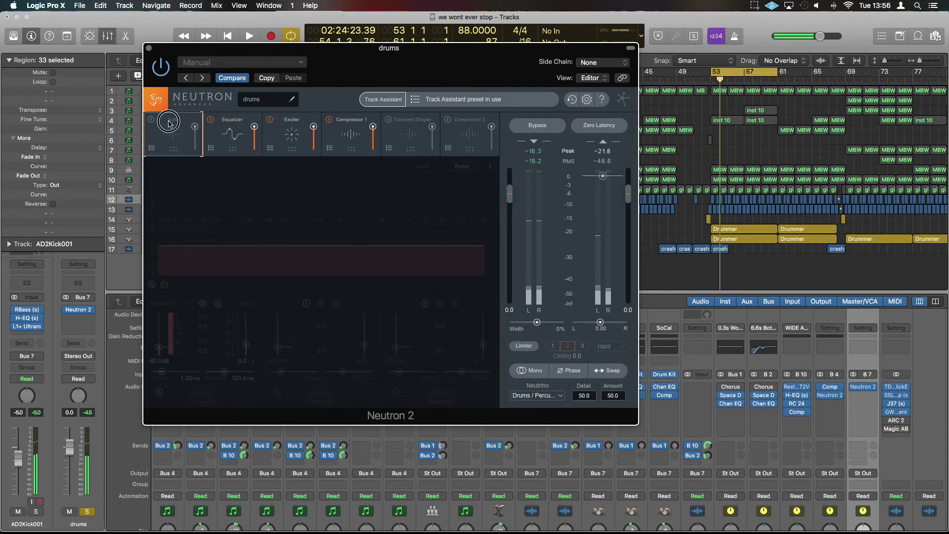
{"action": "key", "text": "space"}
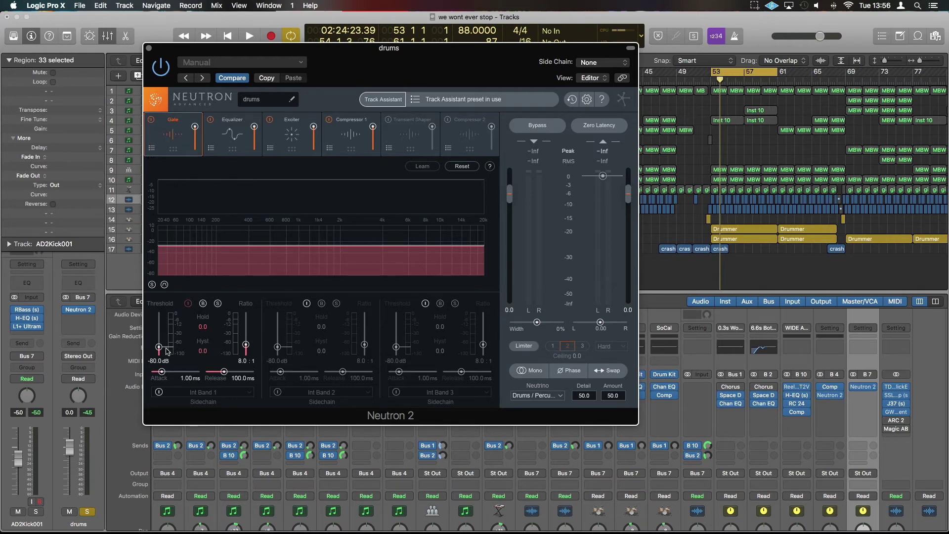
{"action": "left_click_drag", "start_coordinate": [159, 347], "coordinate": [159, 323]}
{"action": "key", "text": "space"}
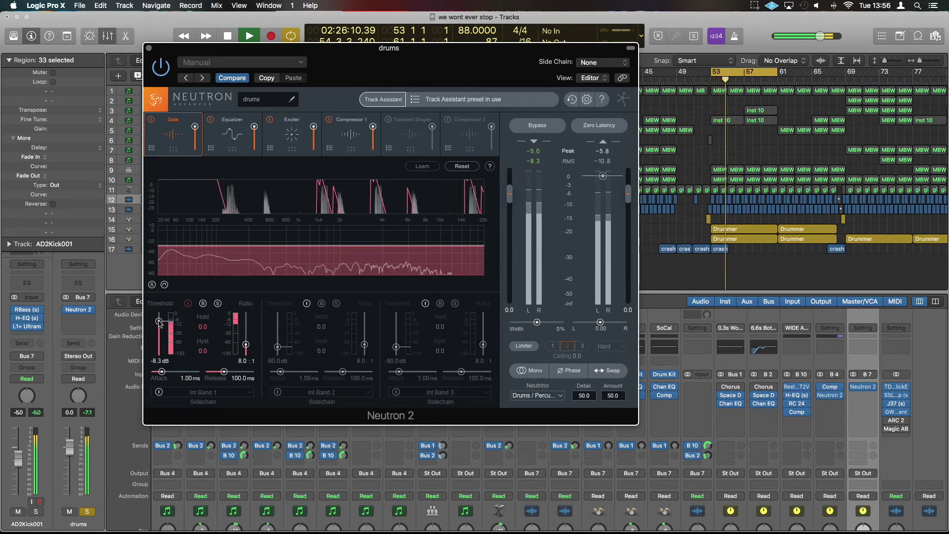
{"action": "left_click", "coordinate": [205, 328]}
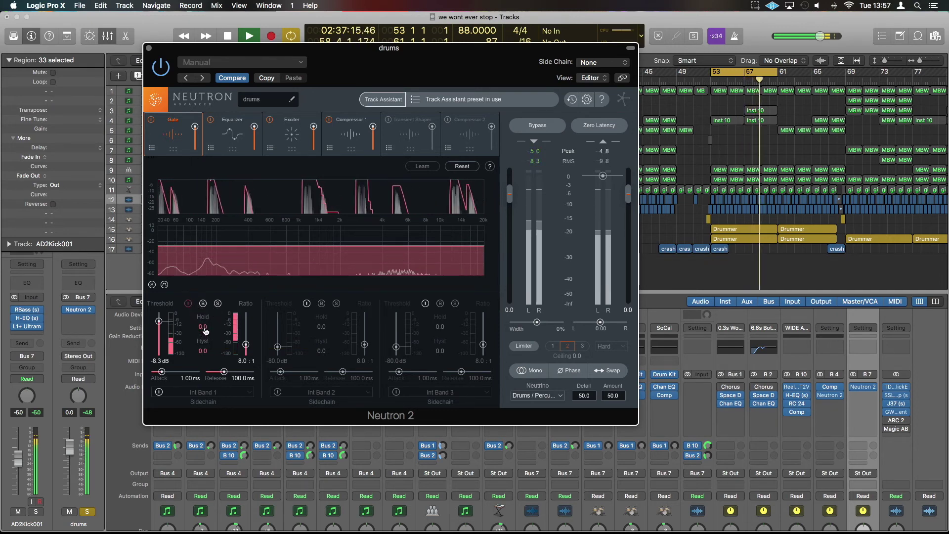
{"action": "key", "text": "space"}
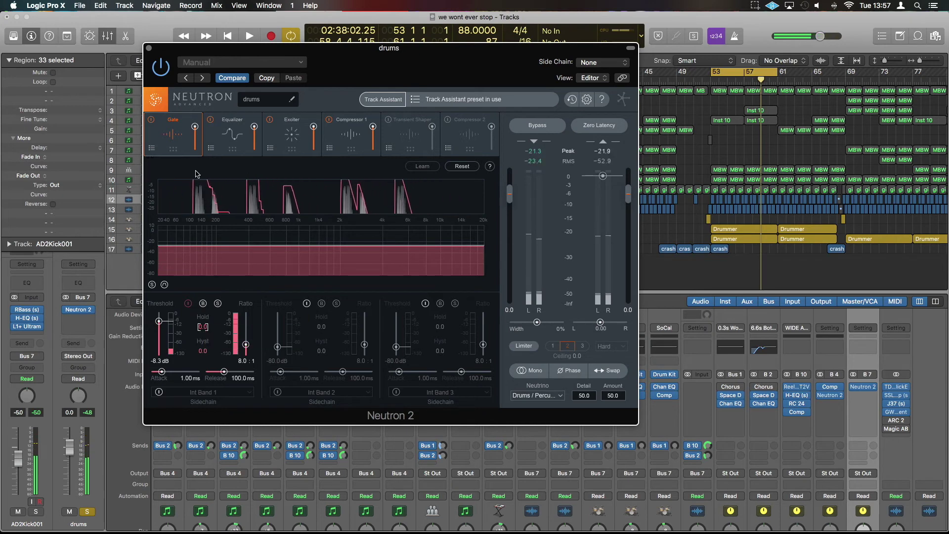
{"action": "left_click", "coordinate": [151, 120]}
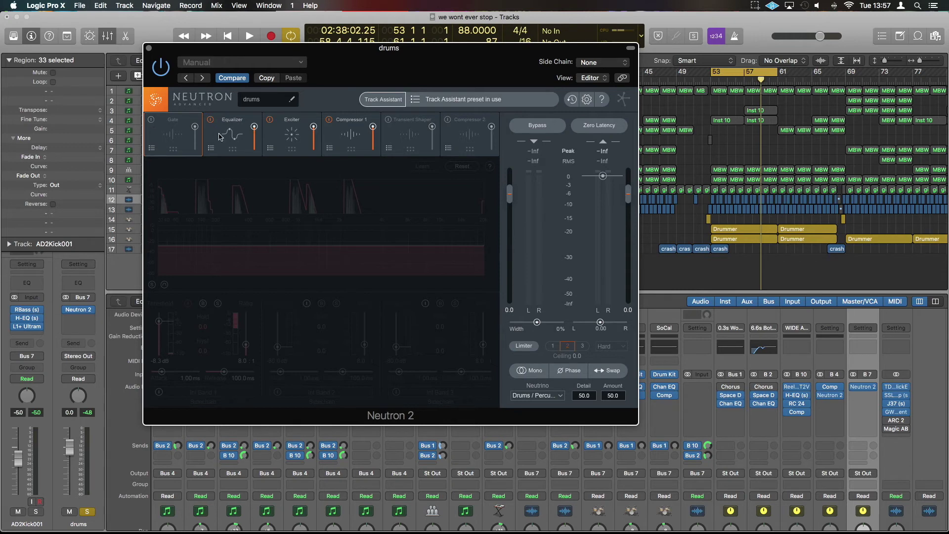
Insert the original Neutron (Master Bus > Neutron > Stereo) below Neutron 2 on the drums bus.
{"action": "left_click", "coordinate": [239, 121]}
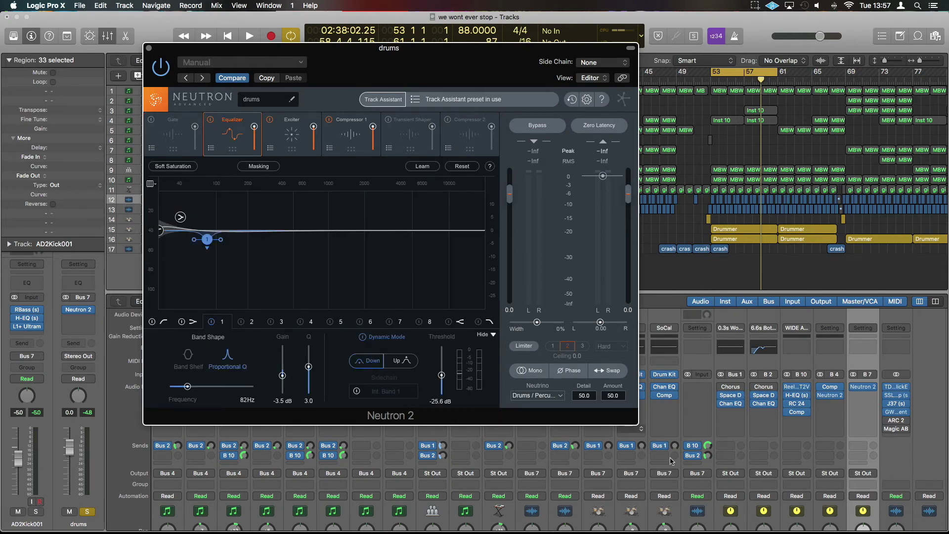
{"action": "left_click", "coordinate": [872, 389]}
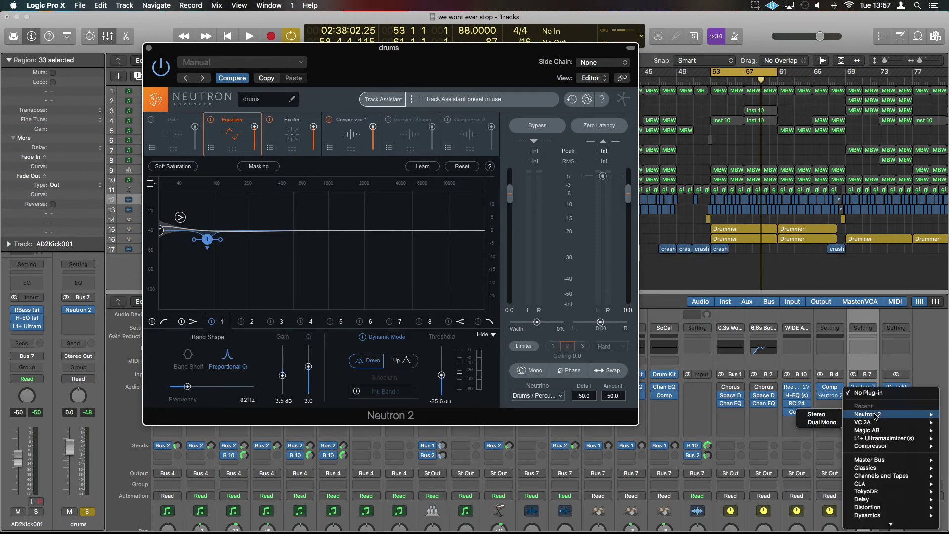
{"action": "mouse_move", "coordinate": [880, 462]}
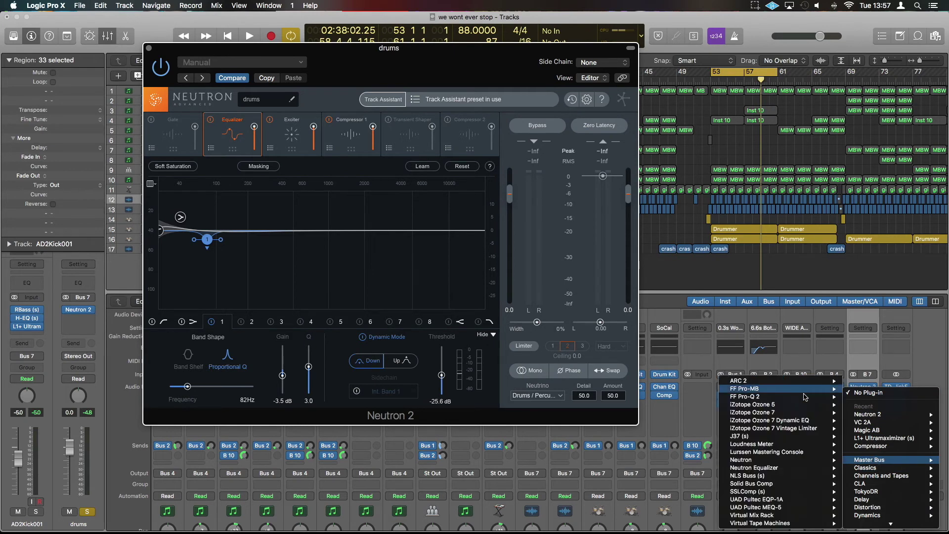
{"action": "mouse_move", "coordinate": [800, 461]}
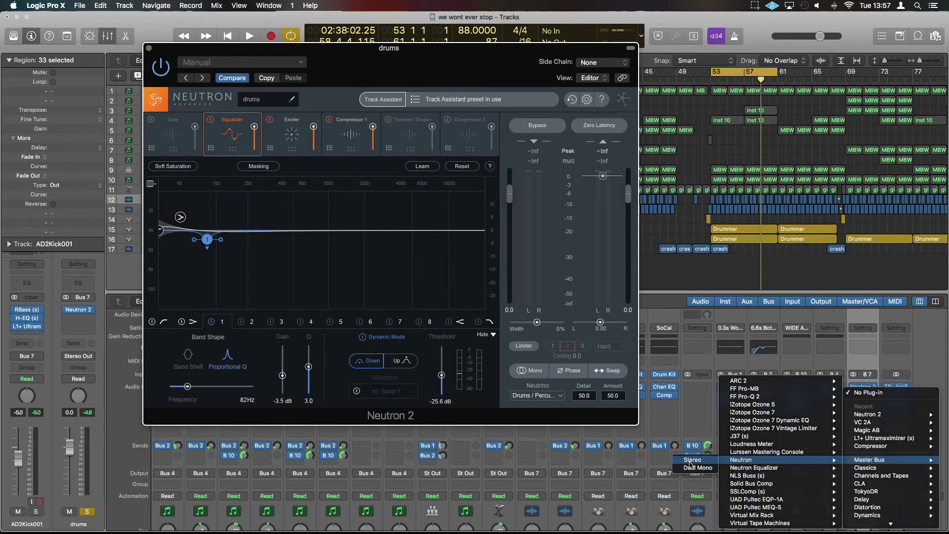
{"action": "left_click", "coordinate": [690, 462]}
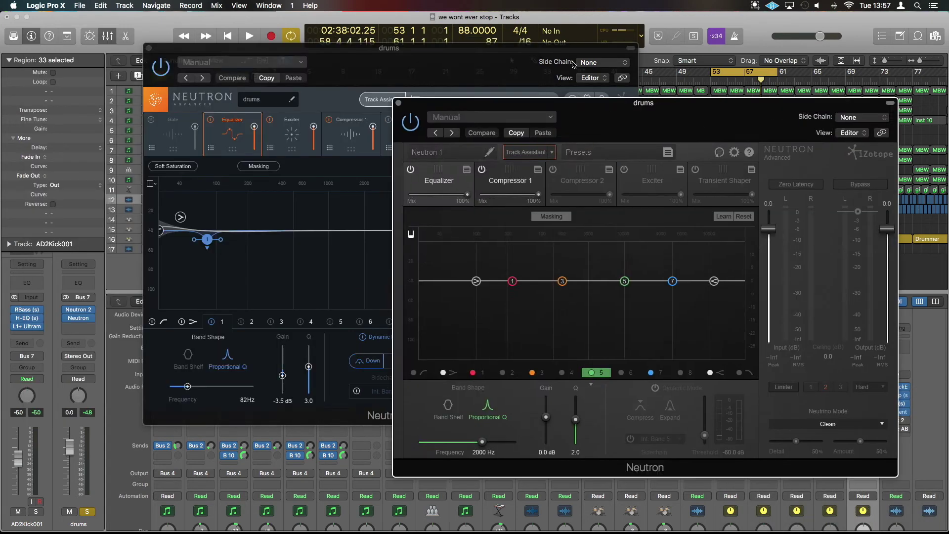
Arrange the Neutron 2 and original Neutron windows side by side.
{"action": "left_click_drag", "start_coordinate": [483, 48], "coordinate": [418, 102]}
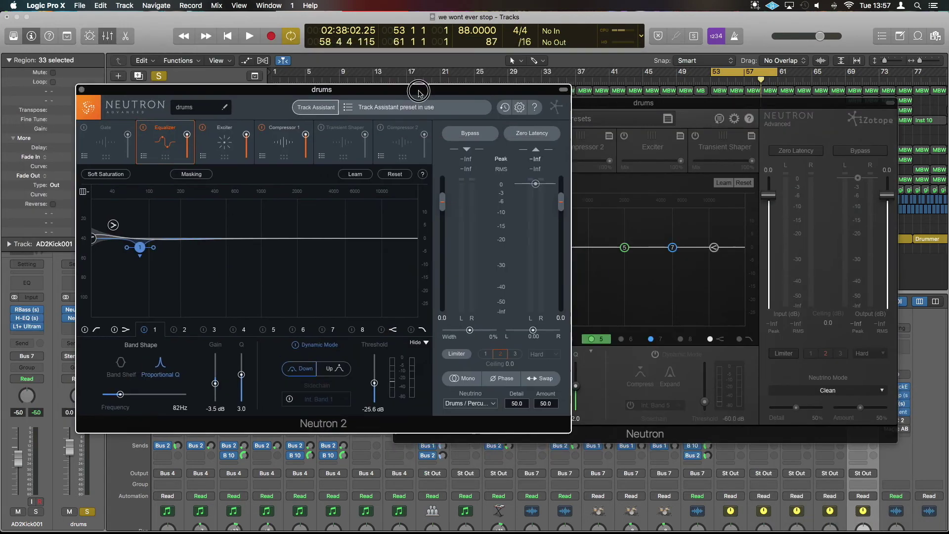
{"action": "left_click", "coordinate": [605, 110]}
{"action": "left_click_drag", "start_coordinate": [606, 110], "coordinate": [646, 112]}
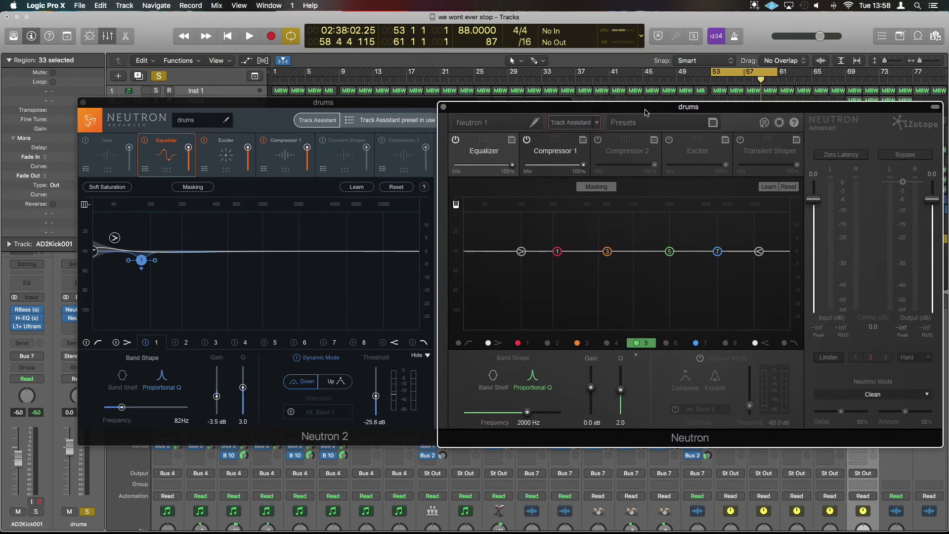
Switch between the Neutron 2 and original Neutron windows, leaving the original Neutron in front.
{"action": "left_click", "coordinate": [255, 157]}
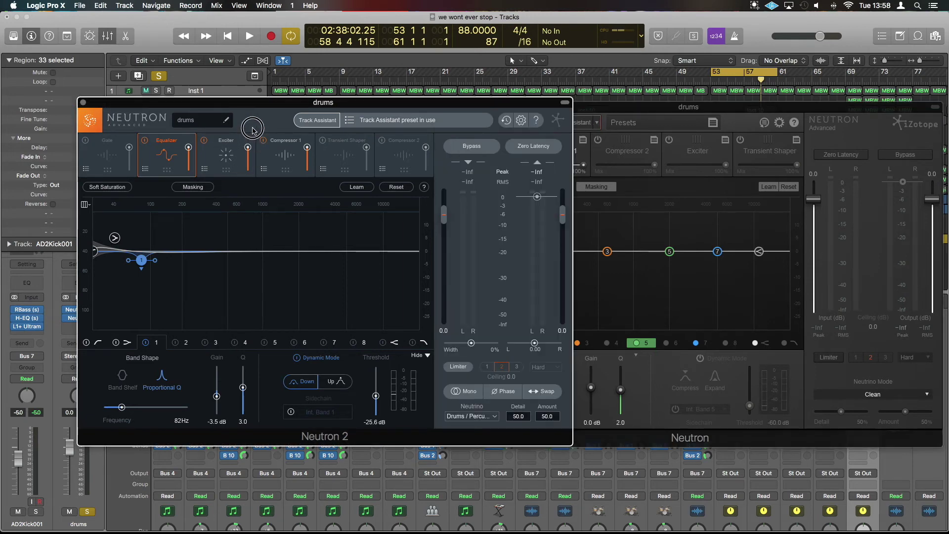
{"action": "left_click", "coordinate": [639, 107]}
{"action": "left_click_drag", "start_coordinate": [583, 165], "coordinate": [635, 175]}
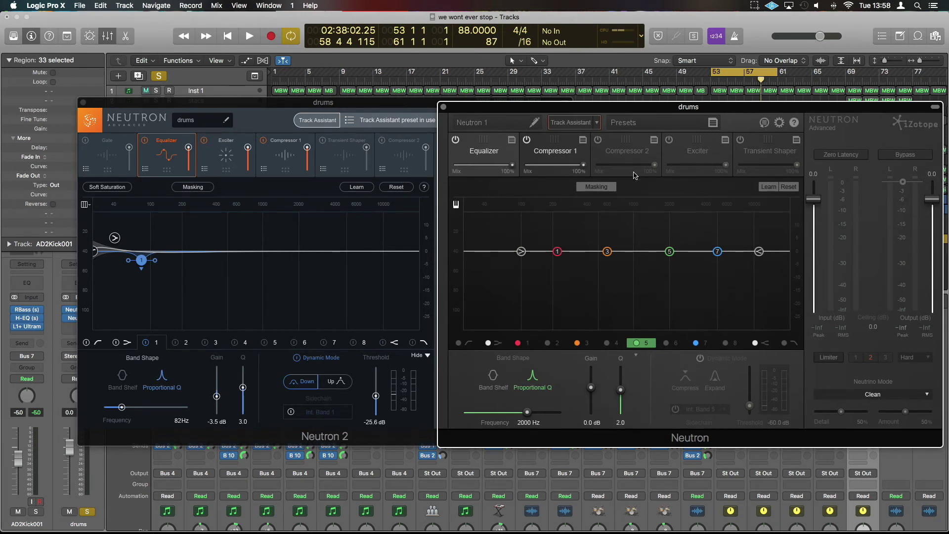
{"action": "left_click", "coordinate": [363, 105]}
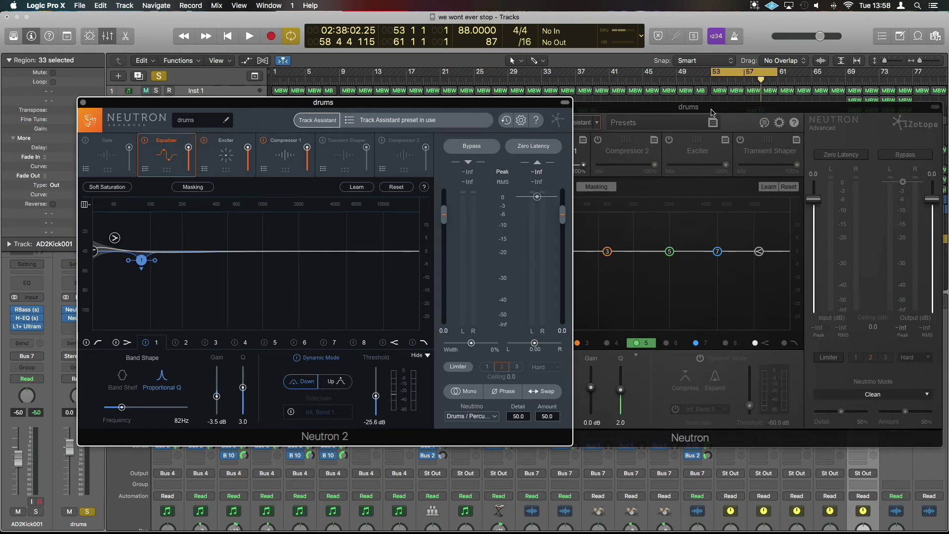
{"action": "mouse_move", "coordinate": [711, 112]}
{"action": "left_mouse_down"}
{"action": "mouse_move", "coordinate": [489, 153]}
{"action": "mouse_move", "coordinate": [615, 102]}
{"action": "mouse_move", "coordinate": [718, 108]}
{"action": "left_mouse_up"}
Open the original Neutron's Track Assistant options and begin Neutron 2's Track Assistant setup.
{"action": "left_click", "coordinate": [567, 121]}
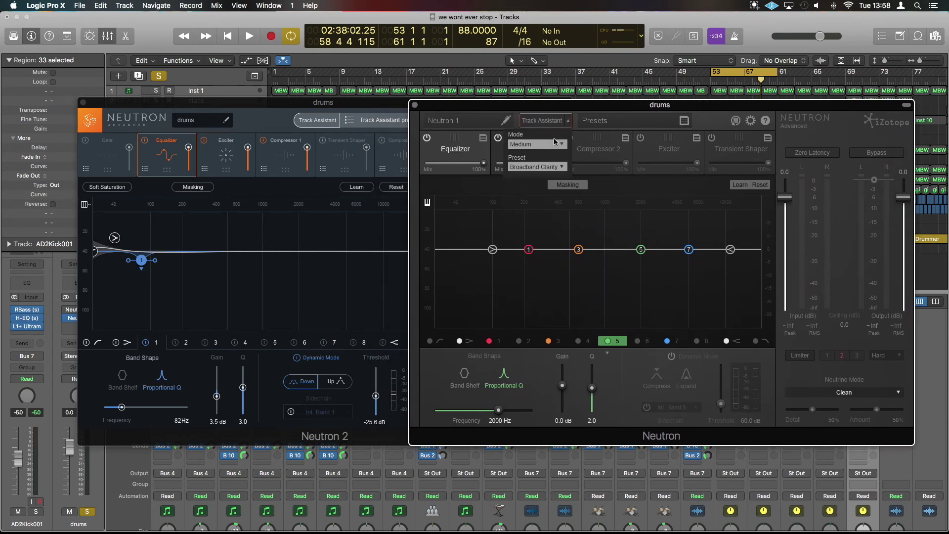
{"action": "left_click", "coordinate": [397, 119]}
{"action": "left_click", "coordinate": [321, 120]}
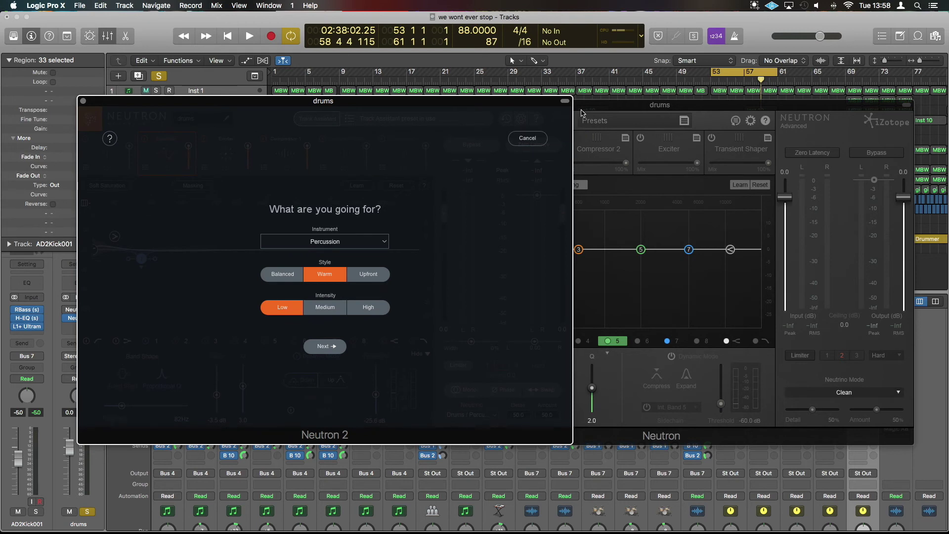
{"action": "left_click", "coordinate": [603, 111]}
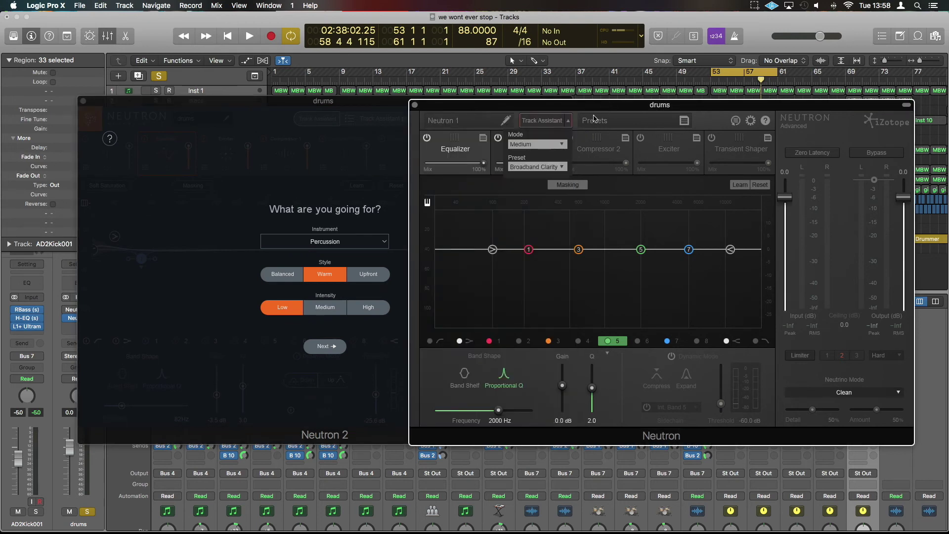
Choose the Warm and Open preset and Subtle mode for the original Neutron's Track Assistant.
{"action": "left_click", "coordinate": [551, 167]}
{"action": "left_click", "coordinate": [549, 185]}
{"action": "left_click", "coordinate": [540, 148]}
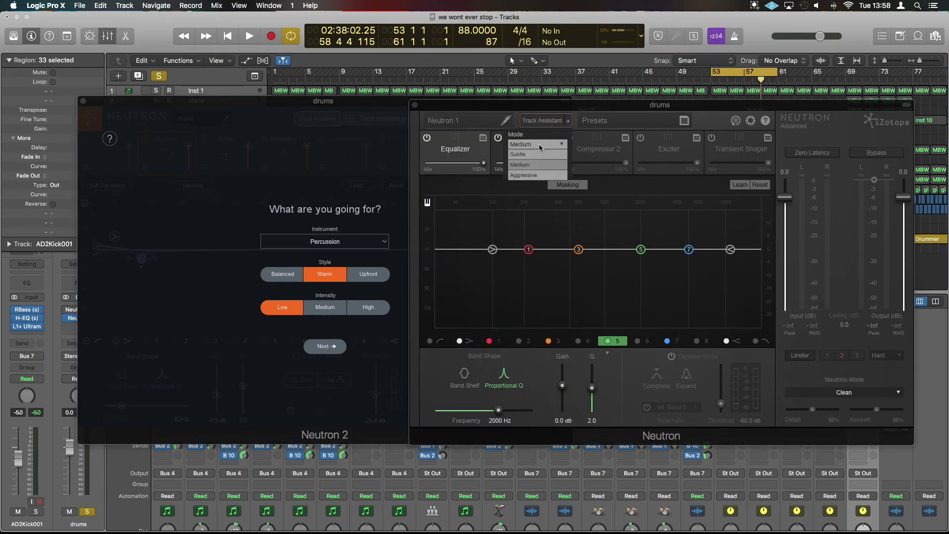
{"action": "left_click", "coordinate": [539, 155]}
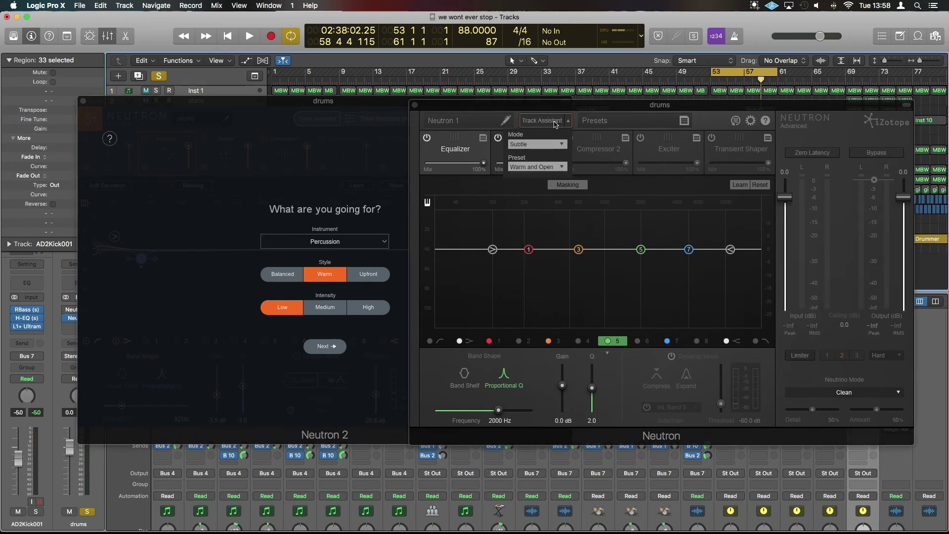
Play the song and start the original Neutron's Track Assistant listening.
{"action": "left_click_drag", "start_coordinate": [769, 107], "coordinate": [699, 100]}
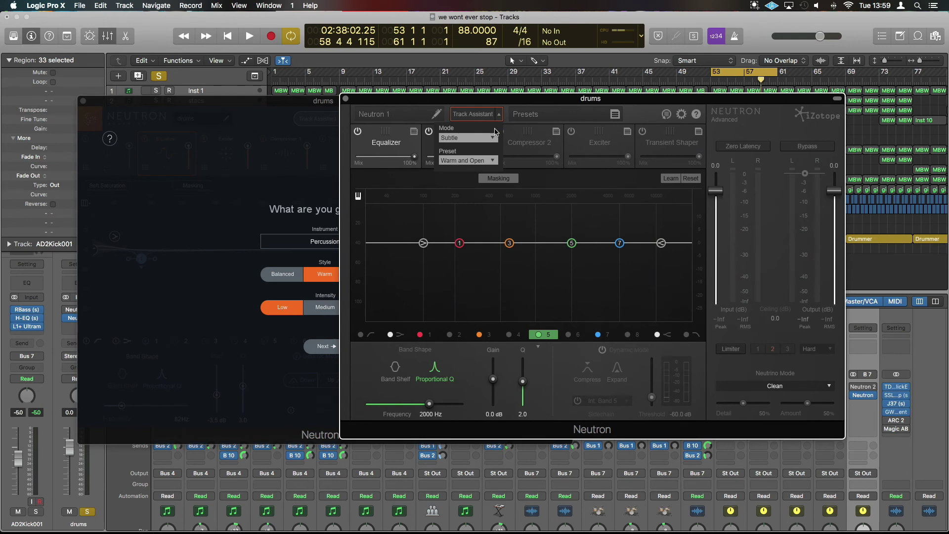
{"action": "key", "text": "space"}
{"action": "left_click", "coordinate": [479, 116]}
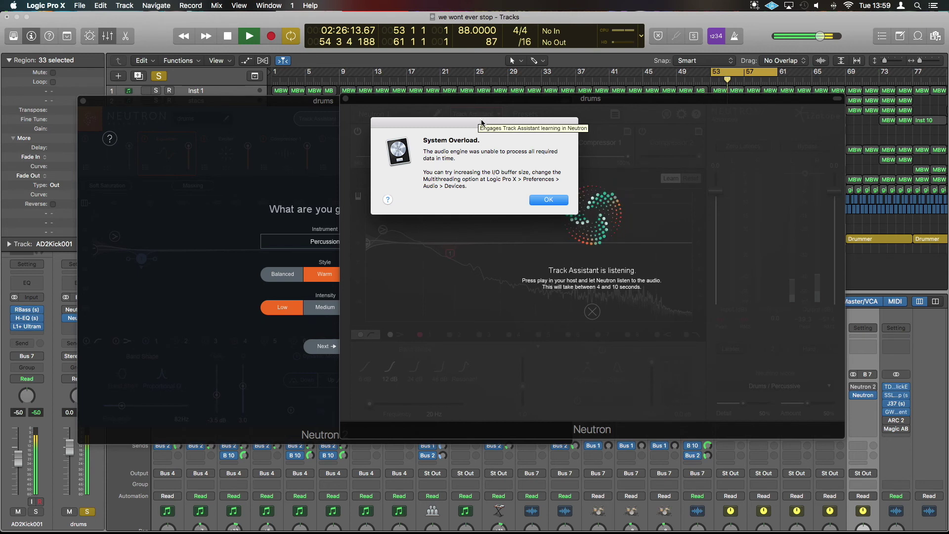
Dismiss the overload alert, let Track Assistant analyse playback, then move Exciter and Compressor 1 earlier.
{"action": "left_click", "coordinate": [544, 201]}
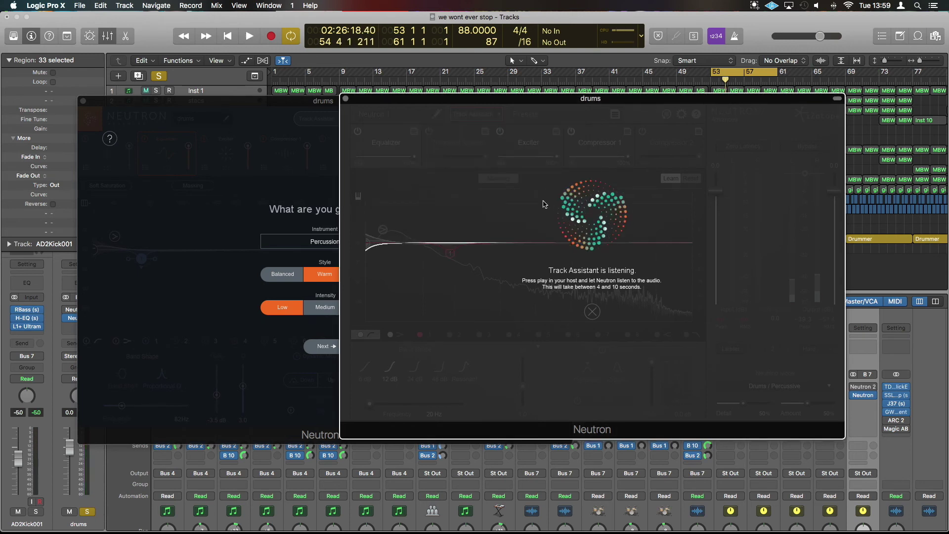
{"action": "key", "text": "space"}
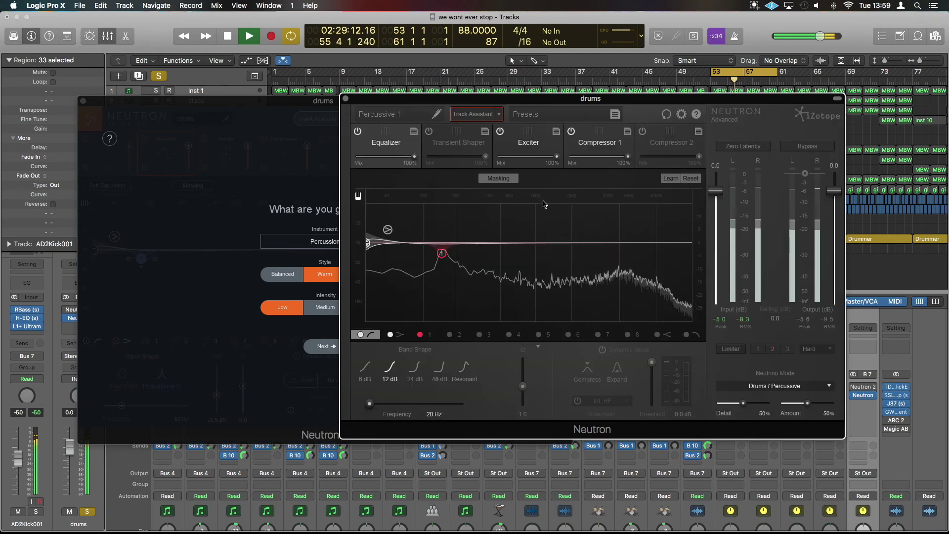
{"action": "key", "text": "space"}
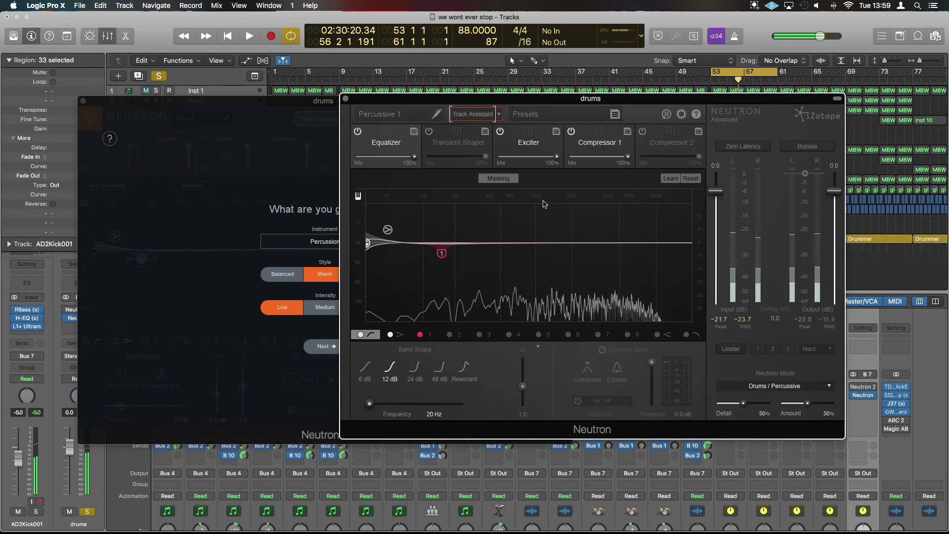
{"action": "left_click_drag", "start_coordinate": [533, 139], "coordinate": [452, 135]}
{"action": "left_click_drag", "start_coordinate": [600, 140], "coordinate": [541, 142]}
Place Compressor 1 after the Exciter and cancel Neutron 2's Track Assistant questionnaire.
{"action": "left_click", "coordinate": [283, 154]}
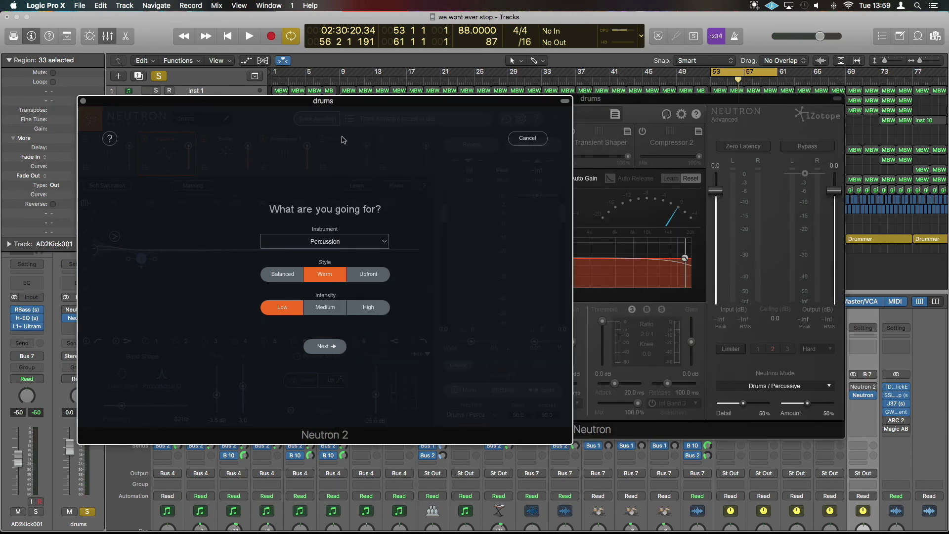
{"action": "left_click", "coordinate": [527, 140]}
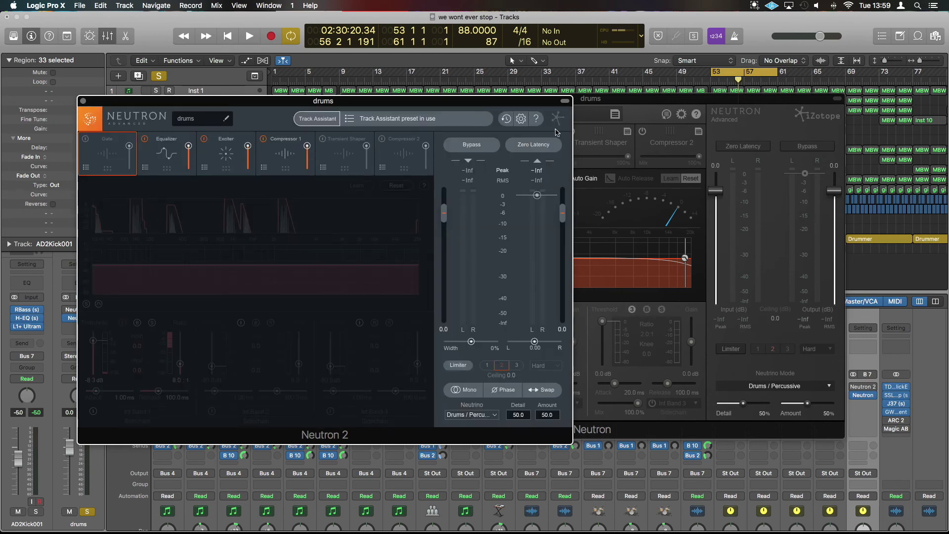
{"action": "left_click", "coordinate": [653, 102]}
Compare both plug-ins' Equalizer settings, then show Neutron 2's Exciter module.
{"action": "left_click", "coordinate": [380, 140]}
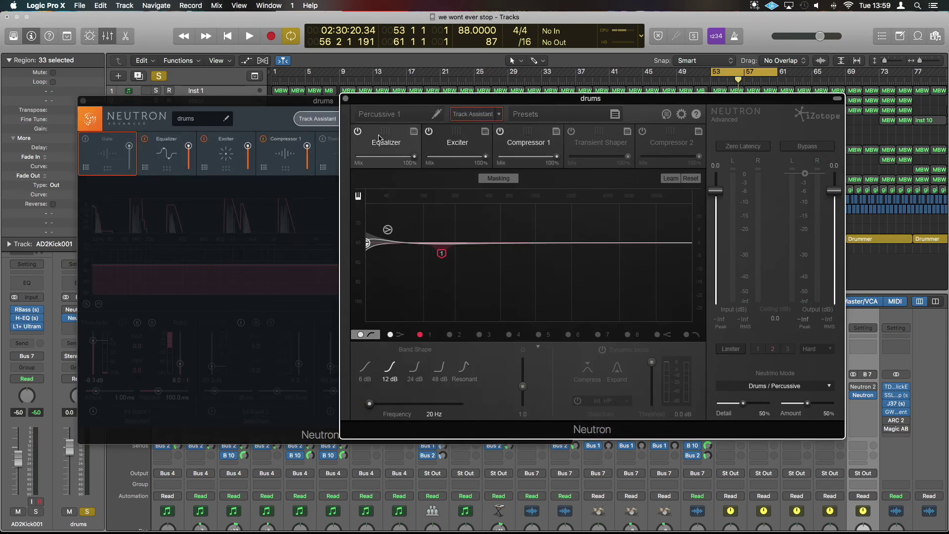
{"action": "left_click", "coordinate": [159, 138]}
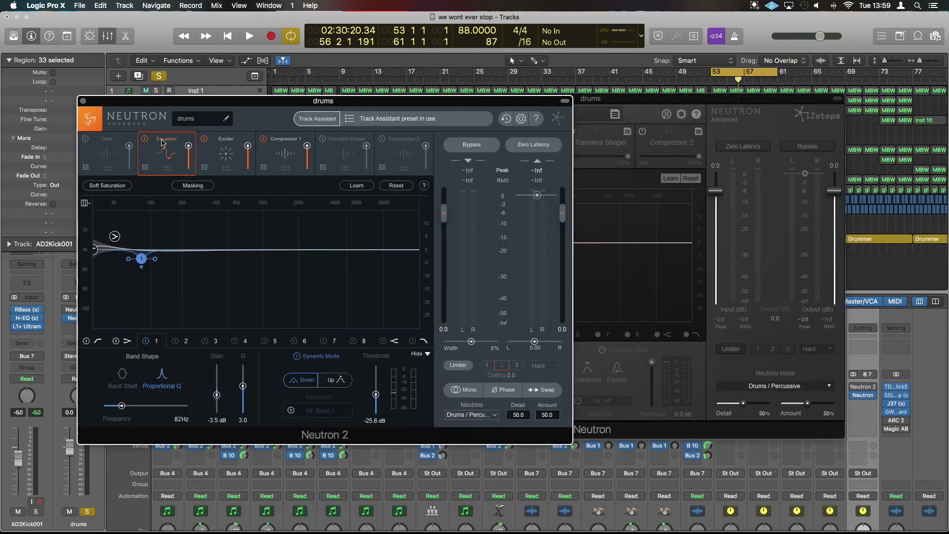
{"action": "left_click_drag", "start_coordinate": [628, 102], "coordinate": [654, 102]}
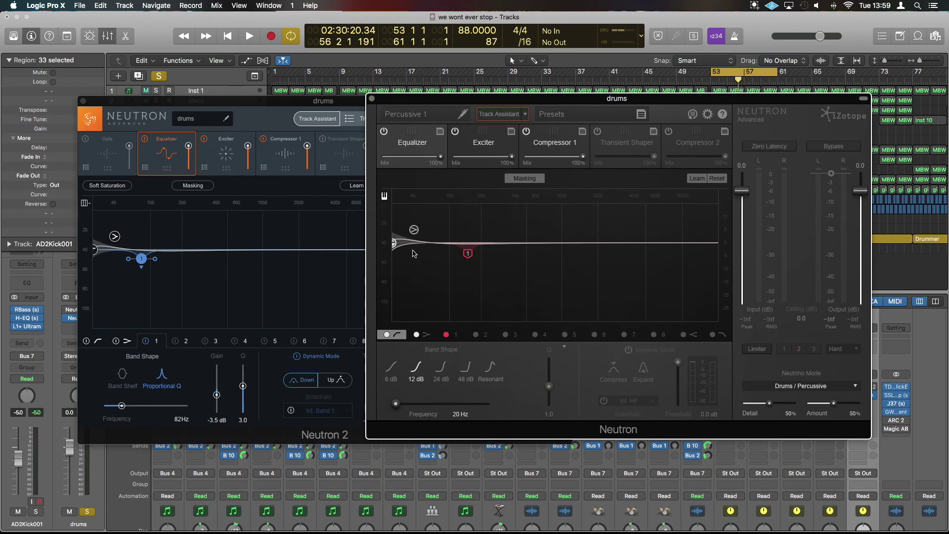
{"action": "left_click", "coordinate": [224, 154]}
Bring the original Neutron forward, view its Exciter settings, then its Compressor 1 module.
{"action": "left_click", "coordinate": [649, 117]}
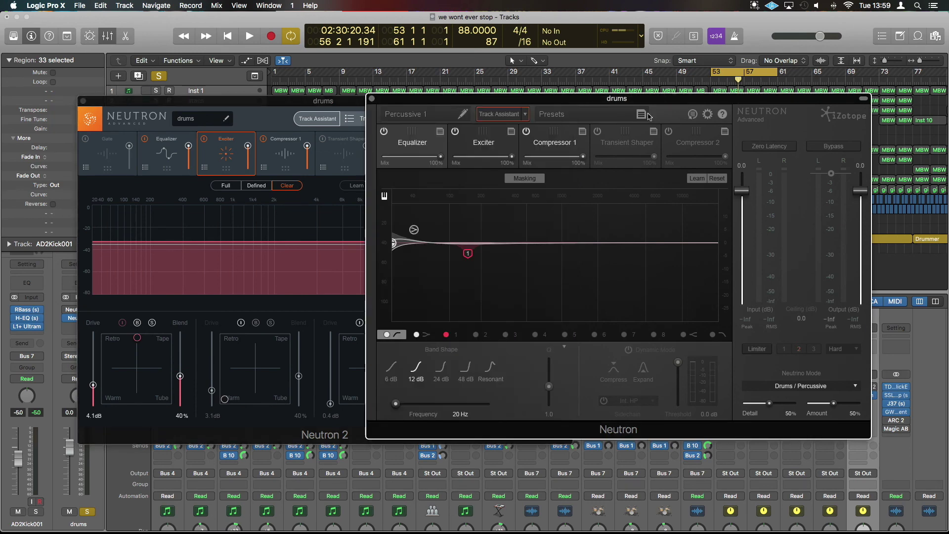
{"action": "left_click", "coordinate": [489, 140]}
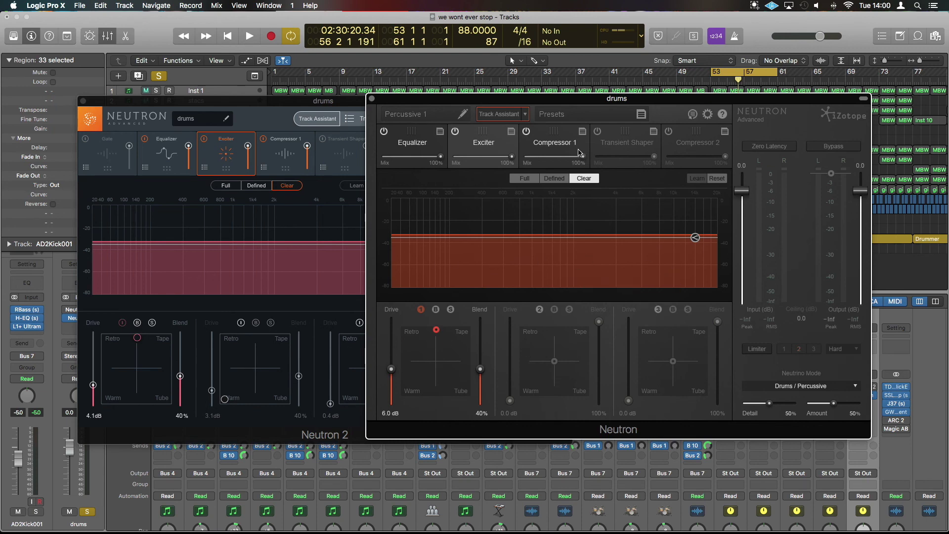
{"action": "left_click", "coordinate": [557, 142]}
Show Neutron 2's Compressor 1 next to the original Neutron's, then close the original Neutron window.
{"action": "left_click", "coordinate": [284, 147]}
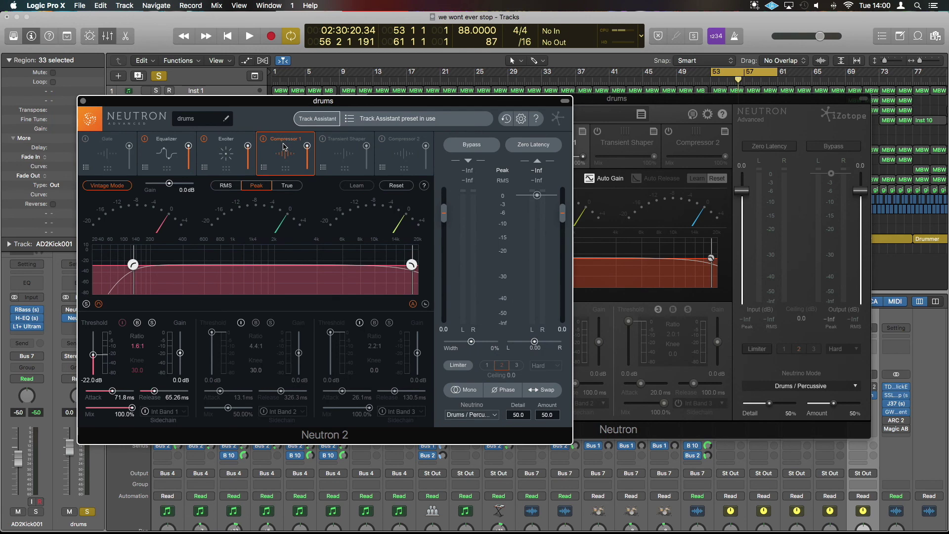
{"action": "left_click_drag", "start_coordinate": [675, 103], "coordinate": [719, 108]}
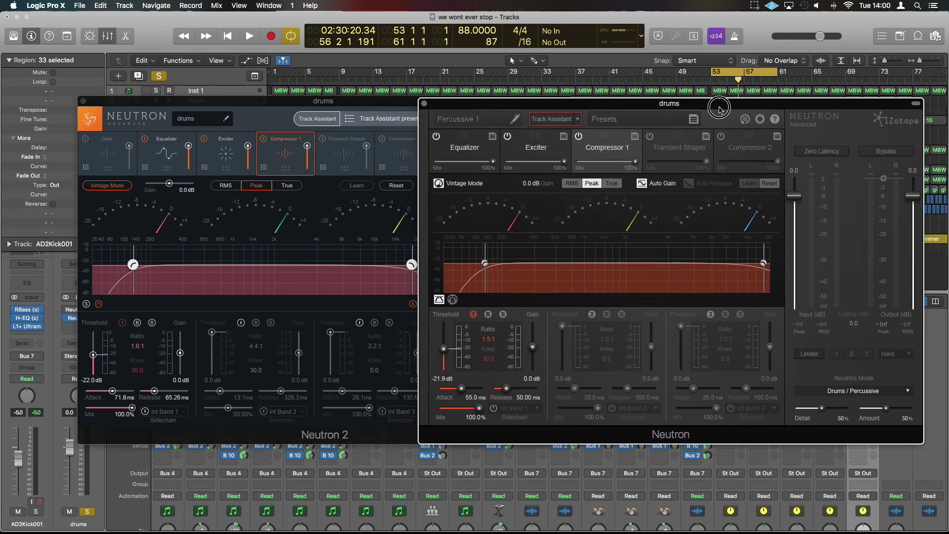
{"action": "left_click", "coordinate": [424, 104]}
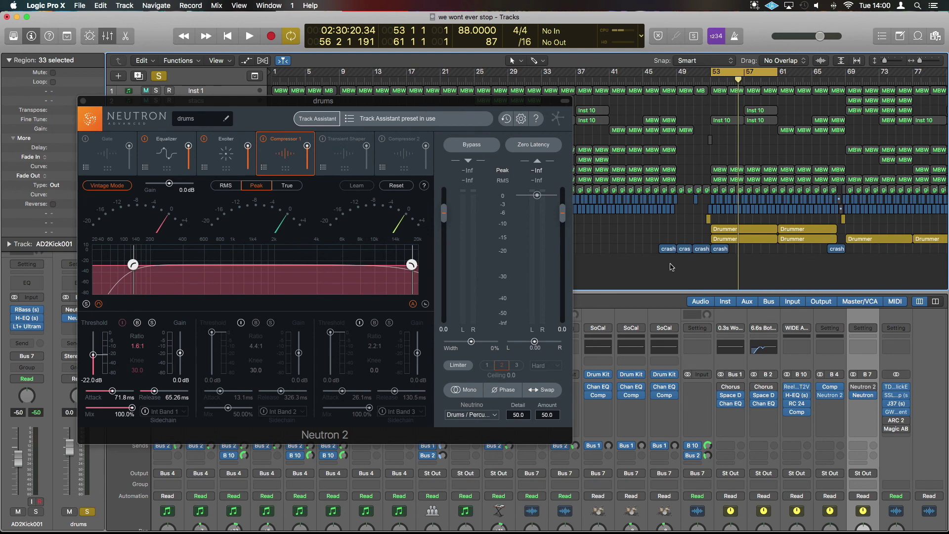
{"action": "mouse_move", "coordinate": [852, 401]}
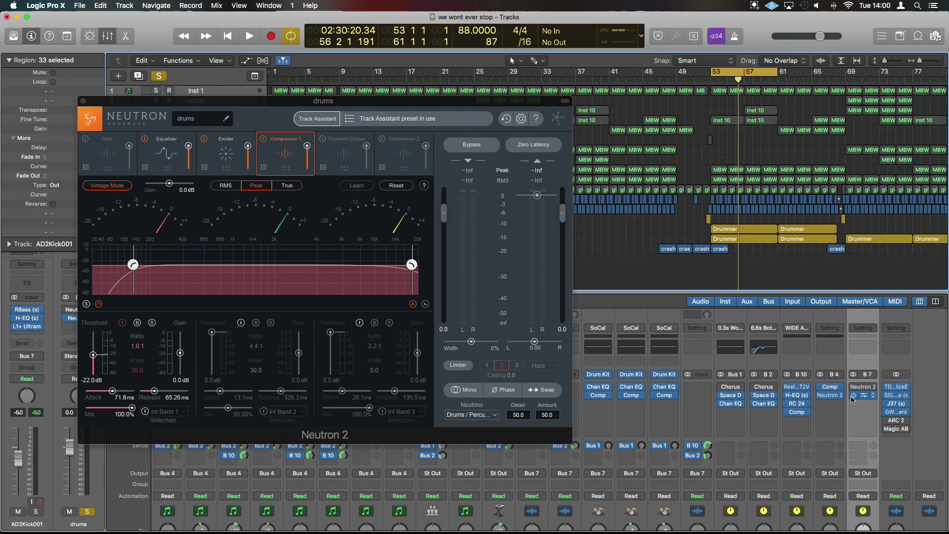